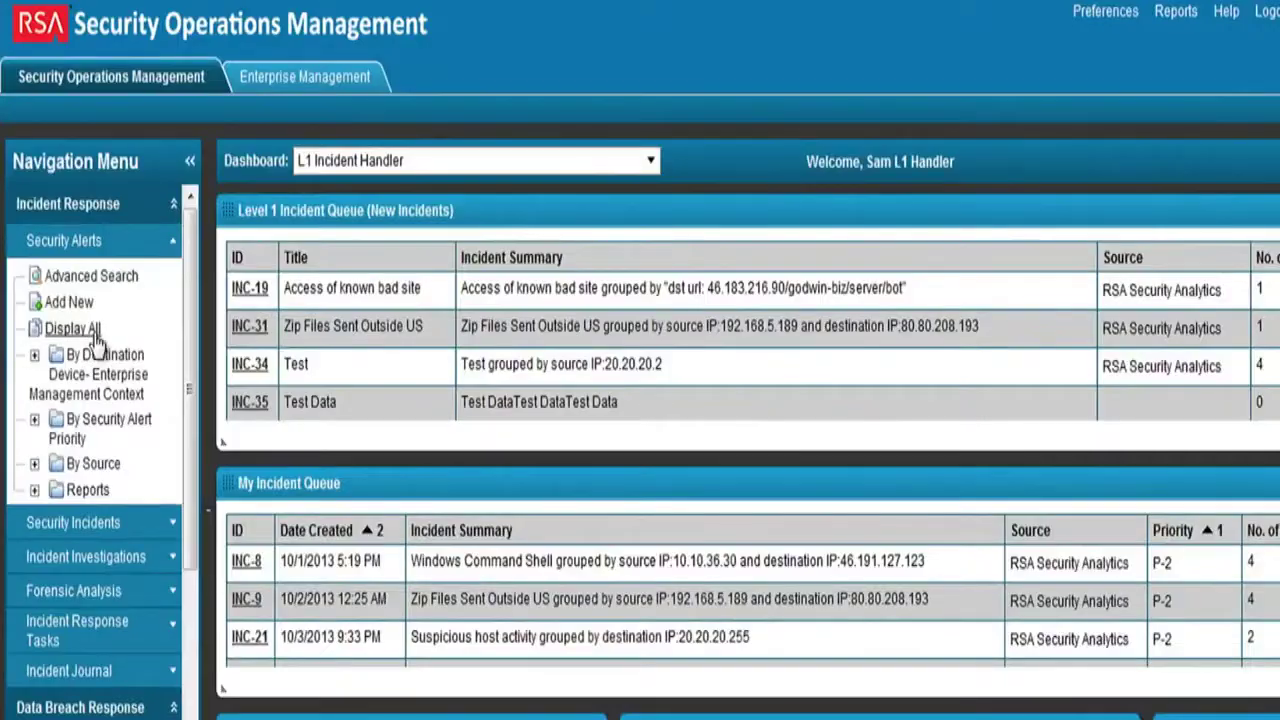
# Step: List all security alerts and open alert 205773
pyautogui.click(143, 333)
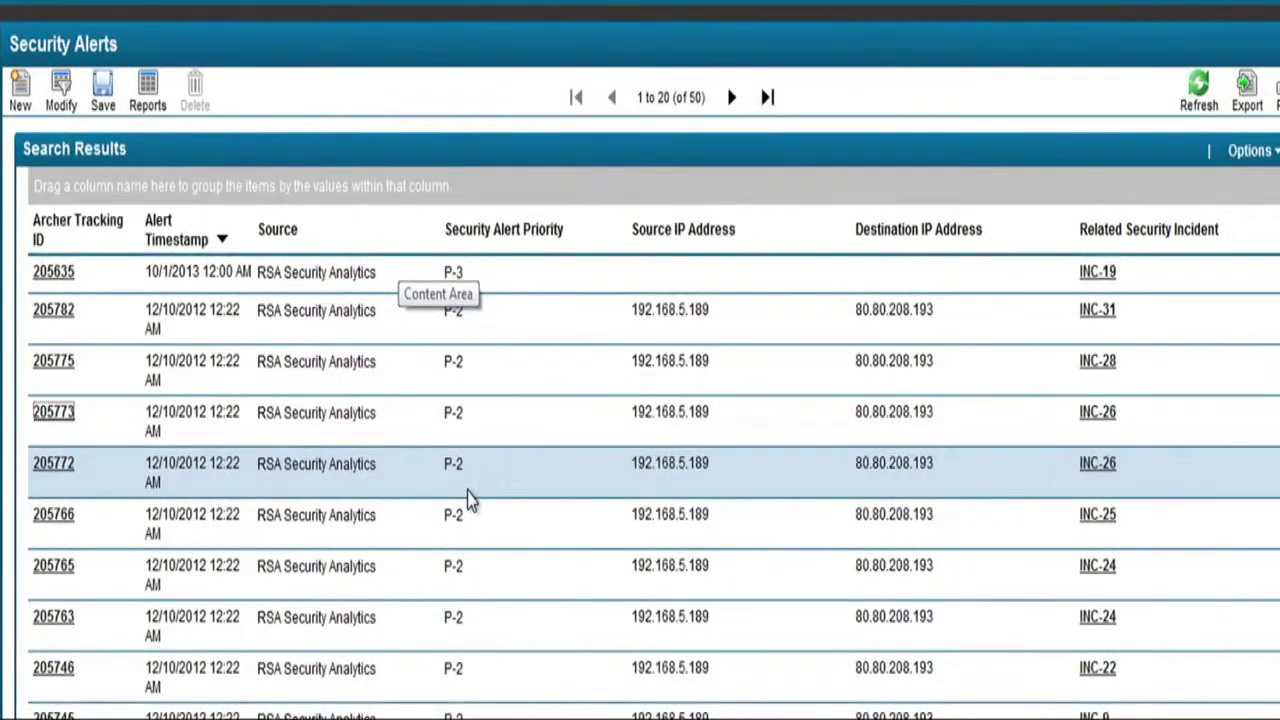
pyautogui.scroll(-1, 300, 300)
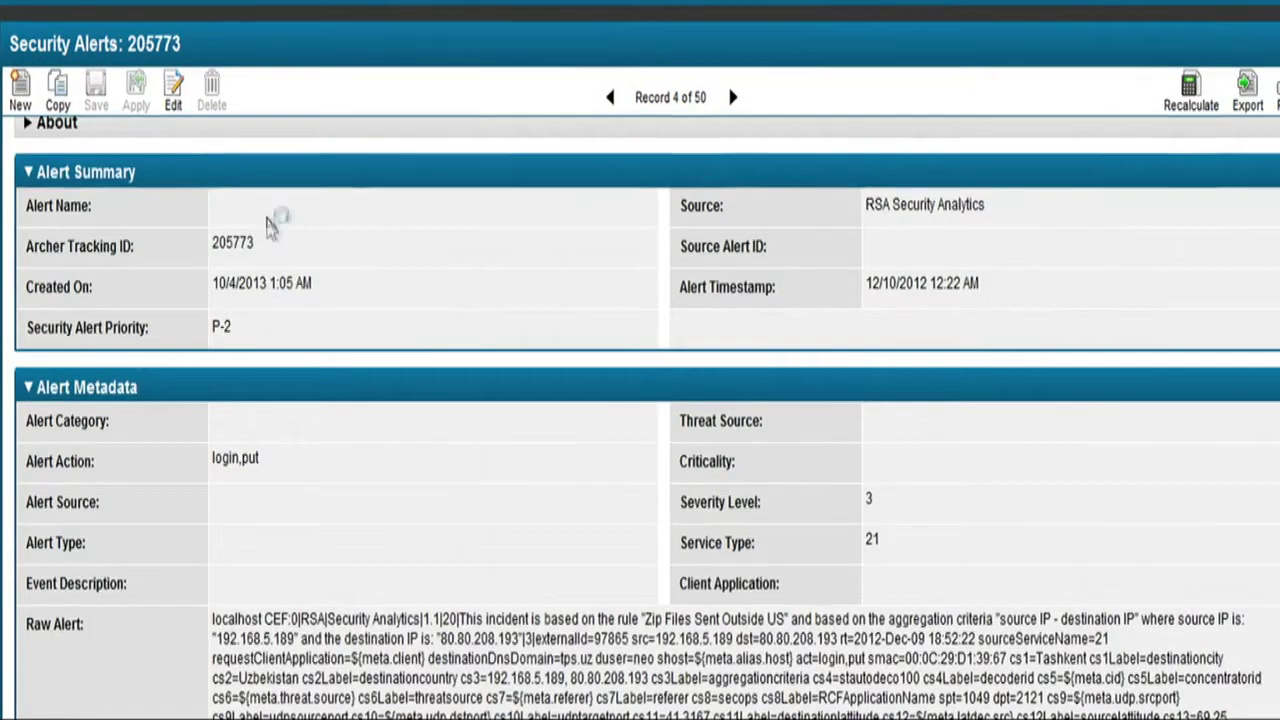
pyautogui.scroll(1, 271, 220)
# Step: Show the alert data of alert 205773 and open its source device, Finance Database
pyautogui.click(197, 163)
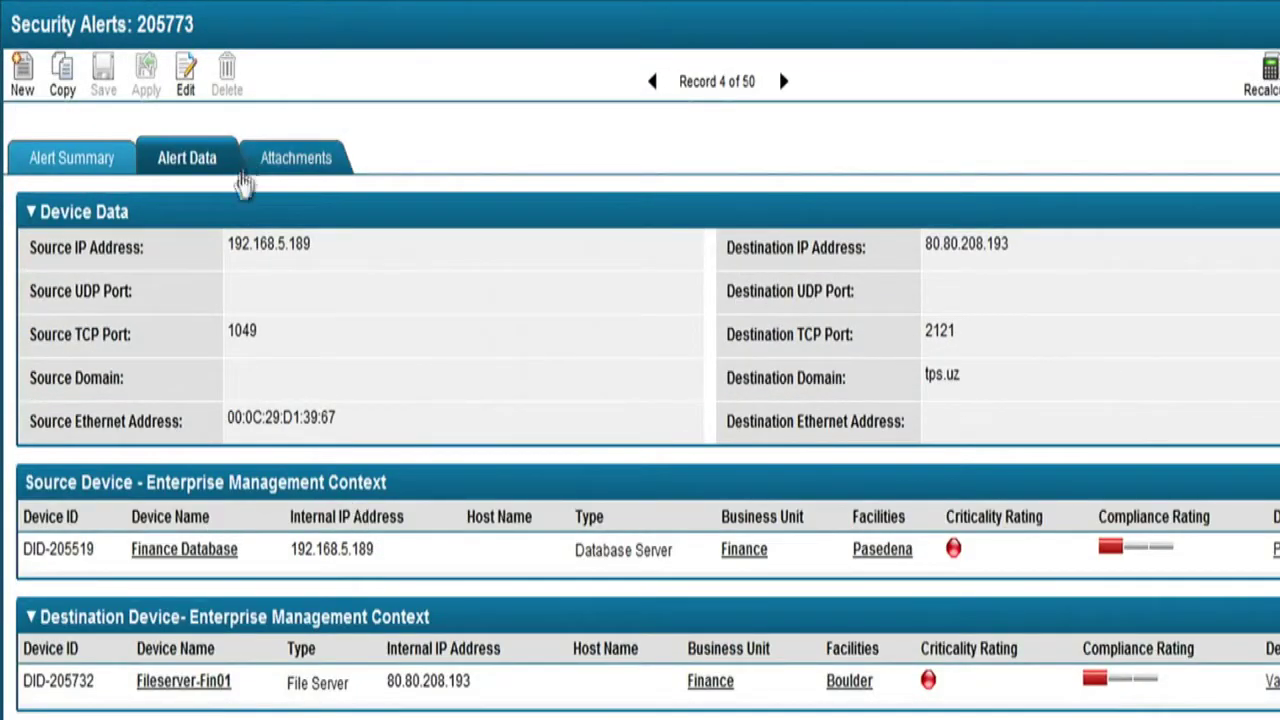
pyautogui.click(193, 551)
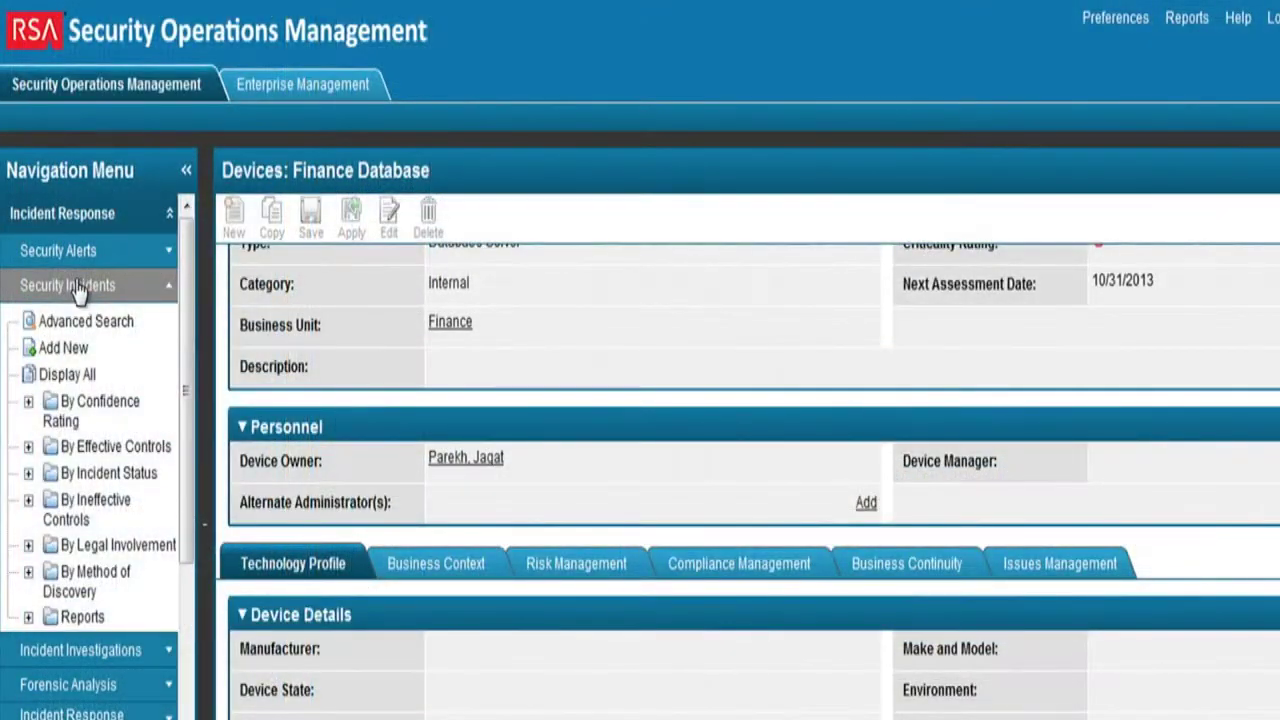
# Step: Display all security incidents and look through the list
pyautogui.click(70, 378)
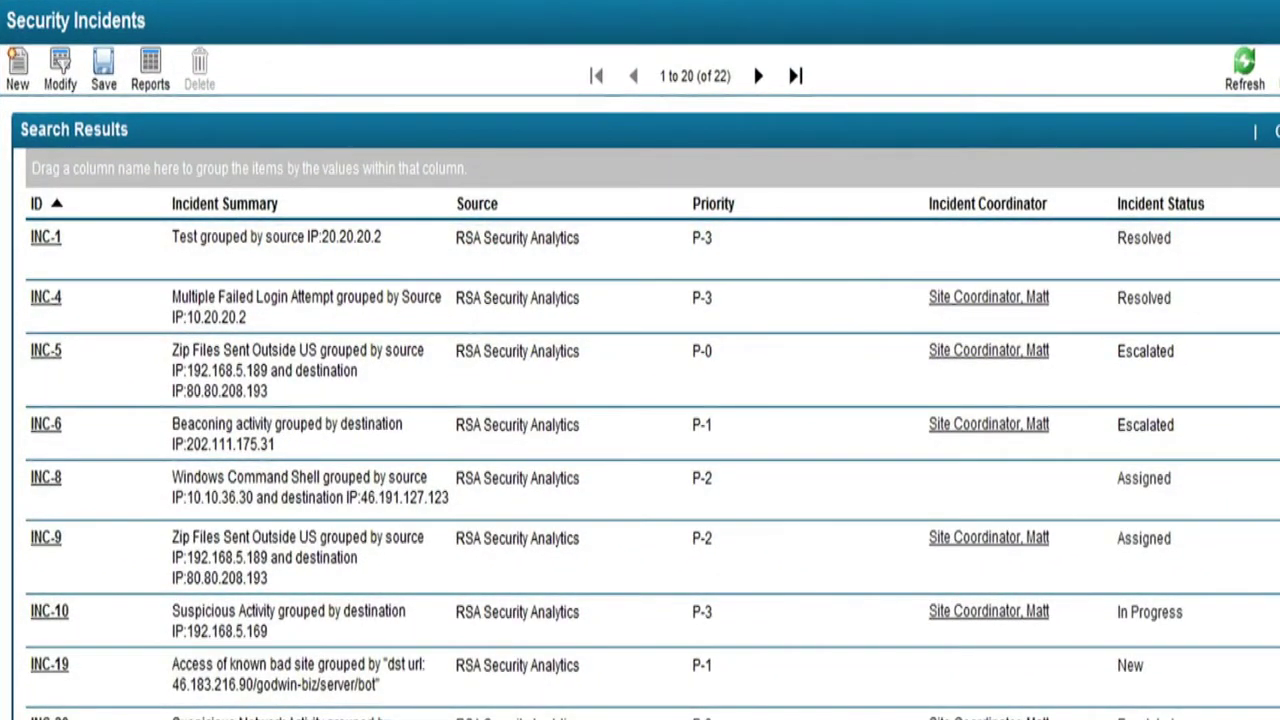
pyautogui.scroll(-3, 650, 400)
pyautogui.scroll(2, 1003, 160)
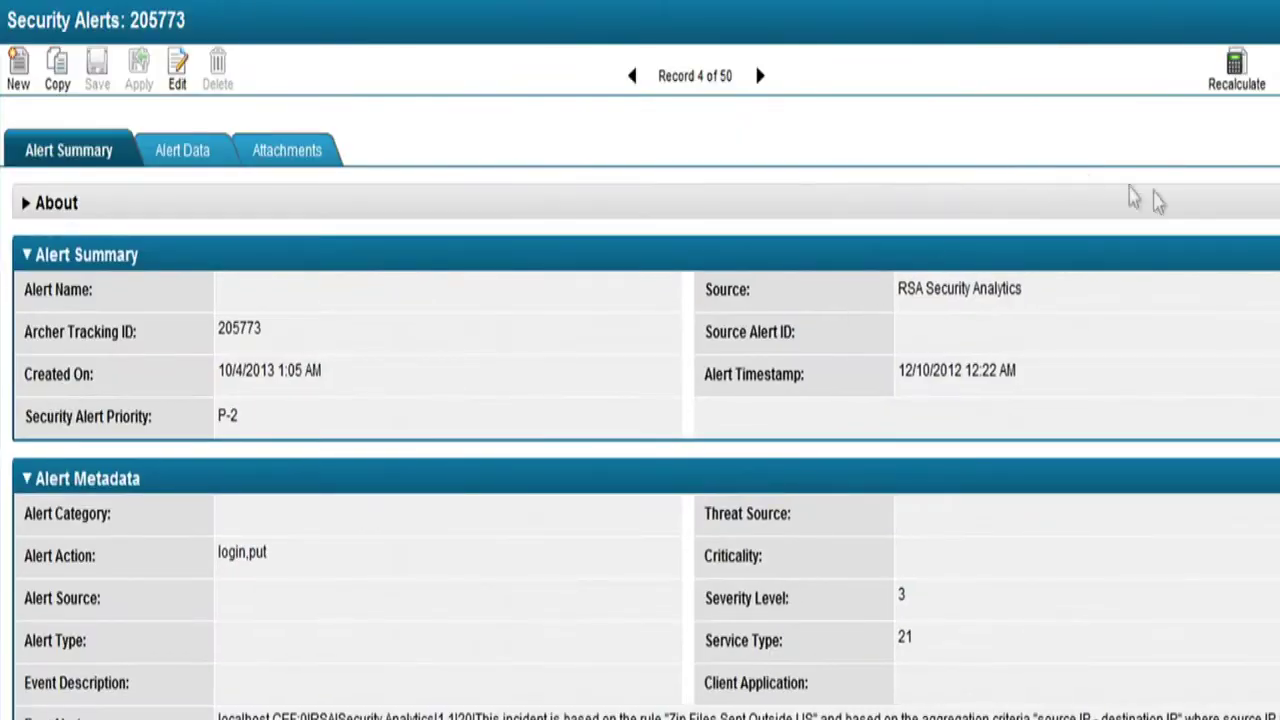
# Step: Review the metadata and raw alert text of security alert 205773
pyautogui.scroll(-3, 248, 522)
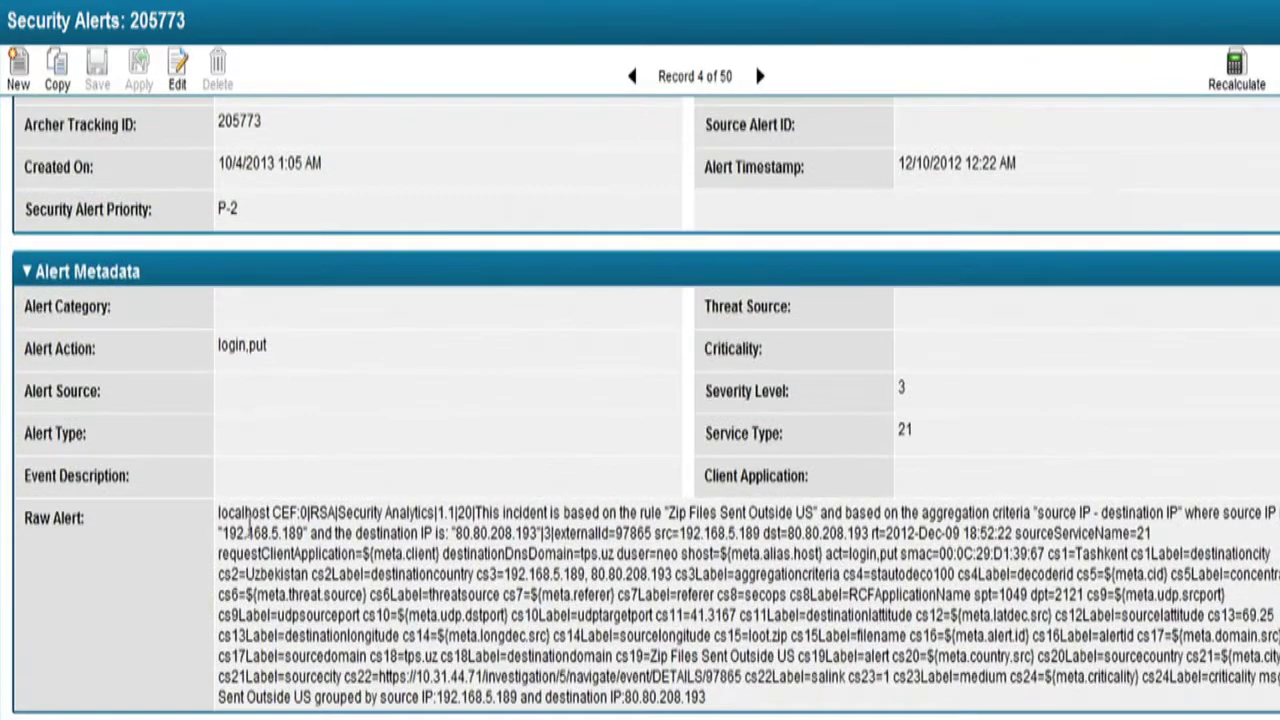
pyautogui.scroll(-2, 713, 708)
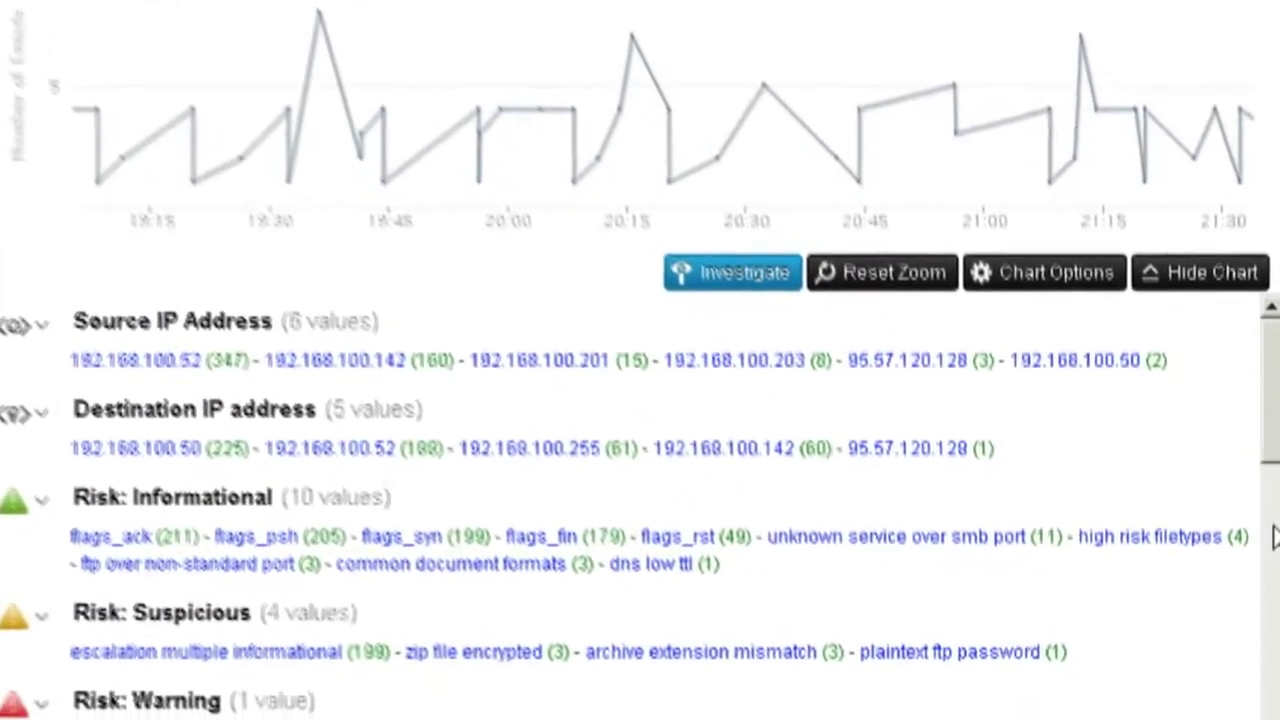
# Step: Examine the reconstruction of network session event 279920506 and choose one of its event actions
pyautogui.scroll(-5, 1268, 588)
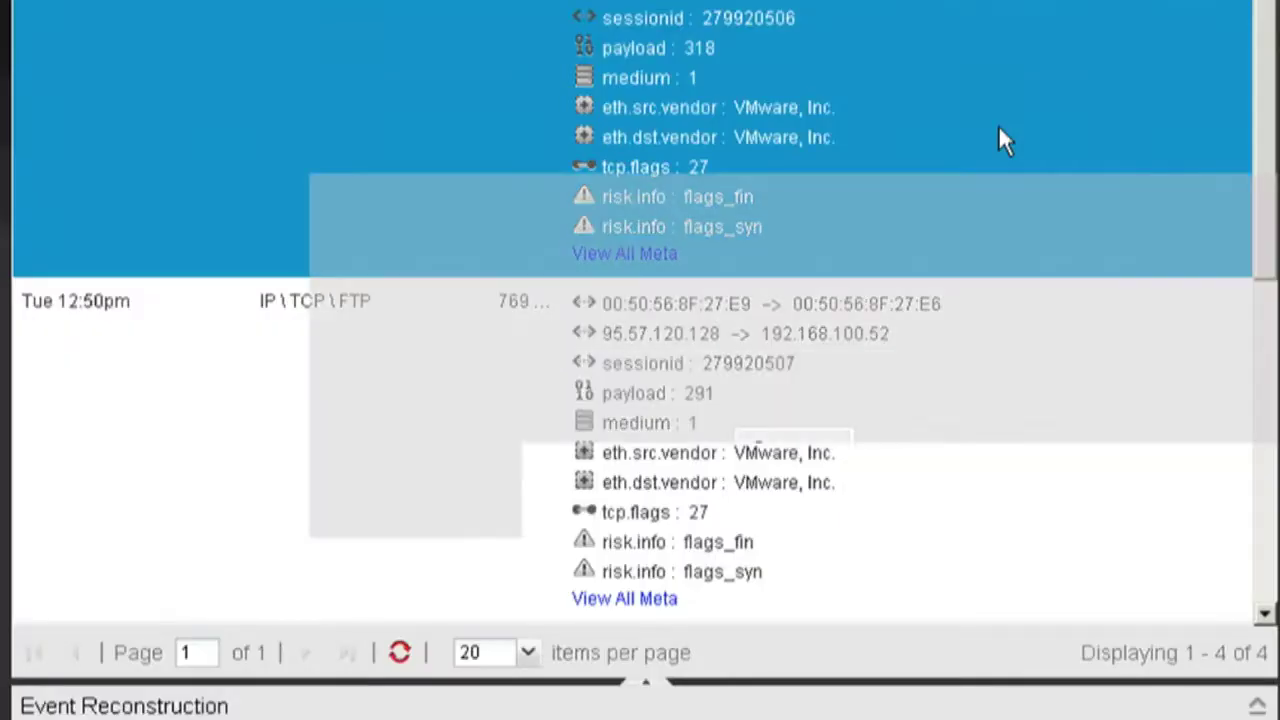
pyautogui.click(999, 127)
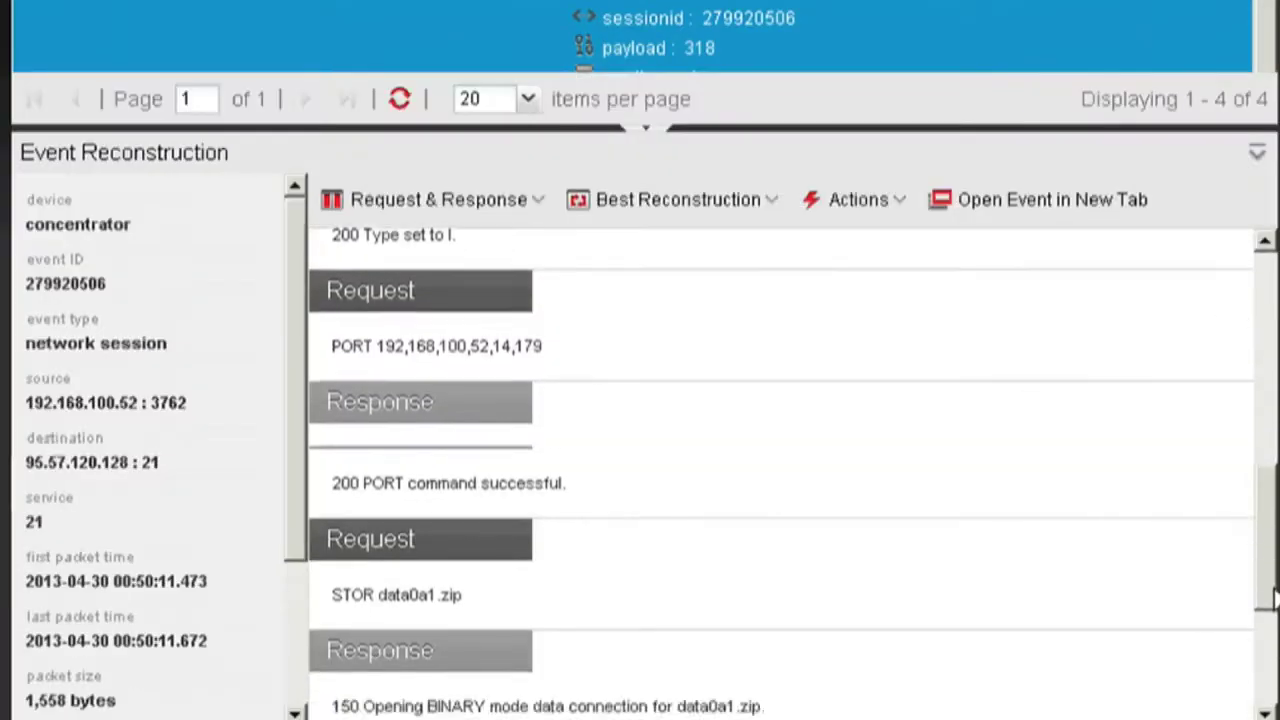
pyautogui.click(858, 200)
pyautogui.click(900, 278)
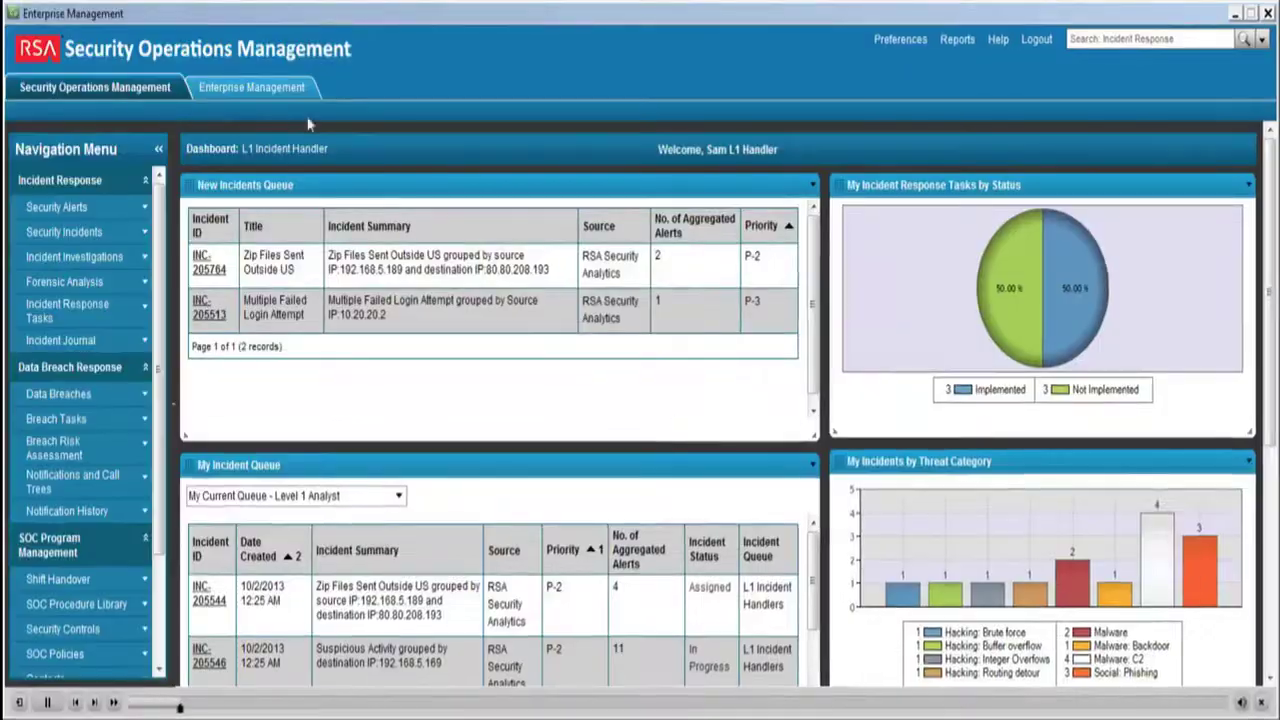
# Step: Switch to the Enterprise Management workspace and review its asset summary and business process heat map
pyautogui.click(262, 90)
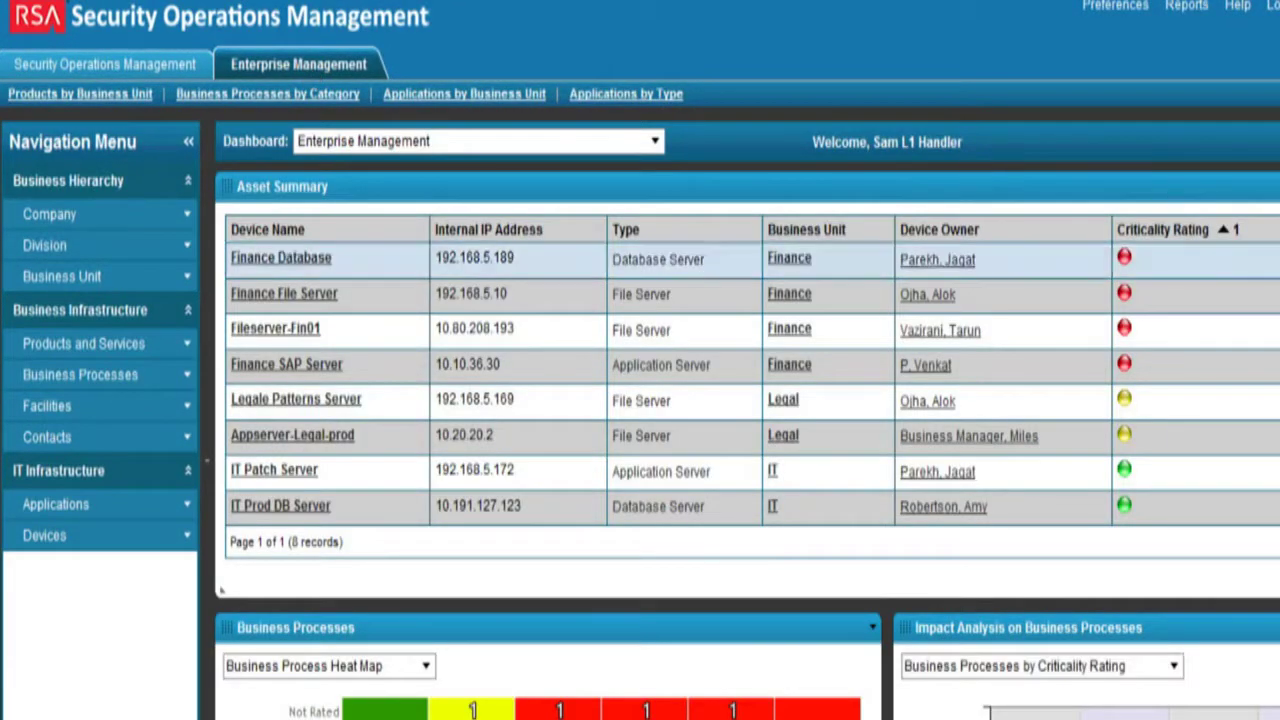
pyautogui.scroll(-3, 747, 412)
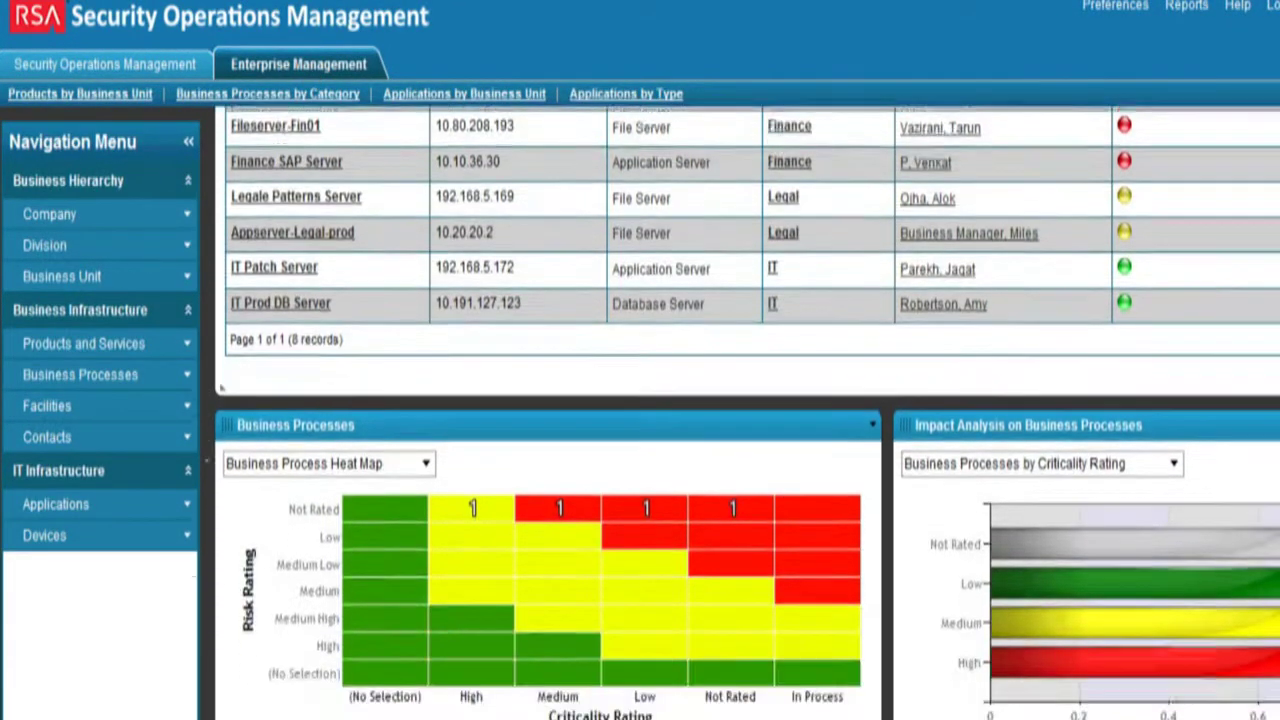
pyautogui.scroll(3, 747, 412)
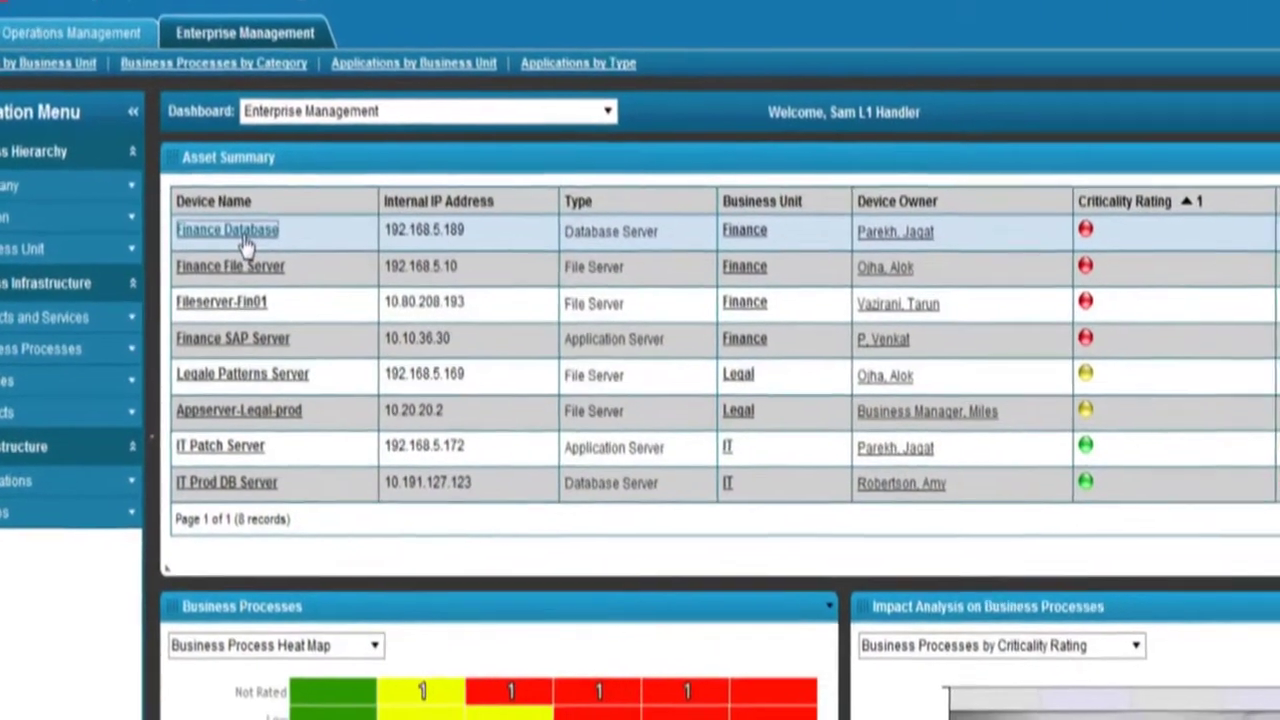
# Step: Open the Finance Database device from the asset summary and show its business context
pyautogui.click(243, 240)
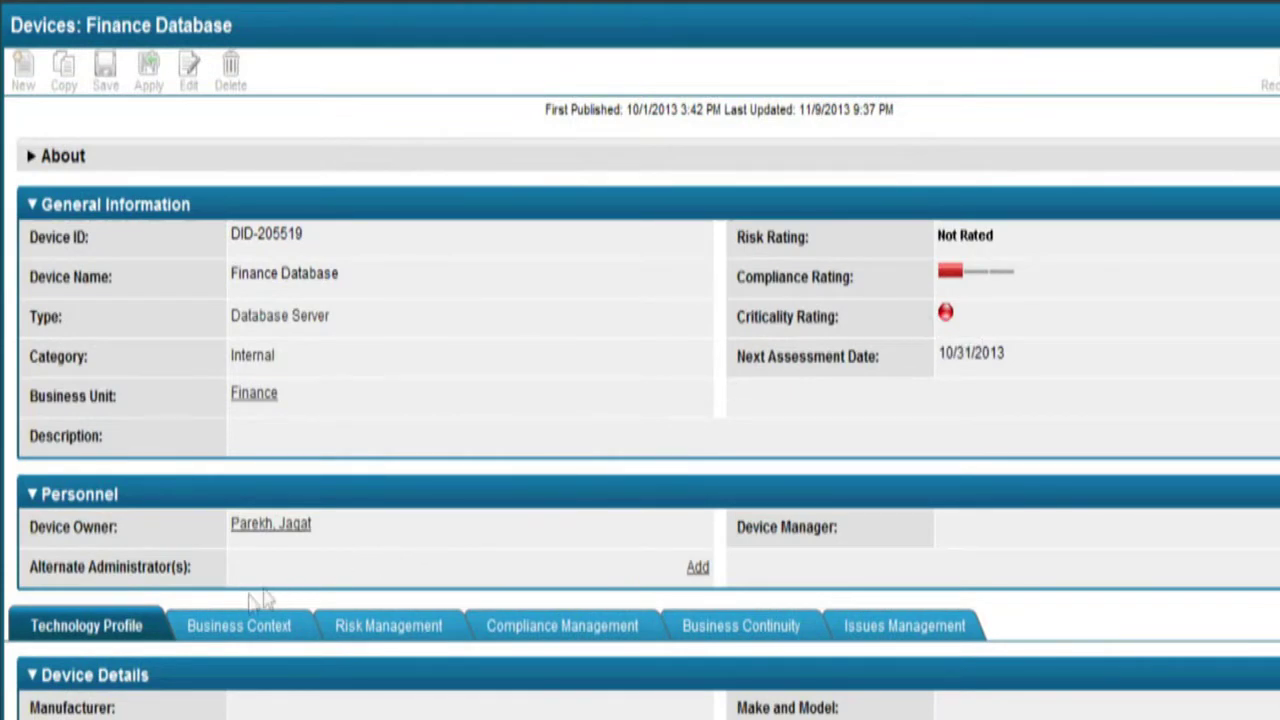
pyautogui.click(208, 630)
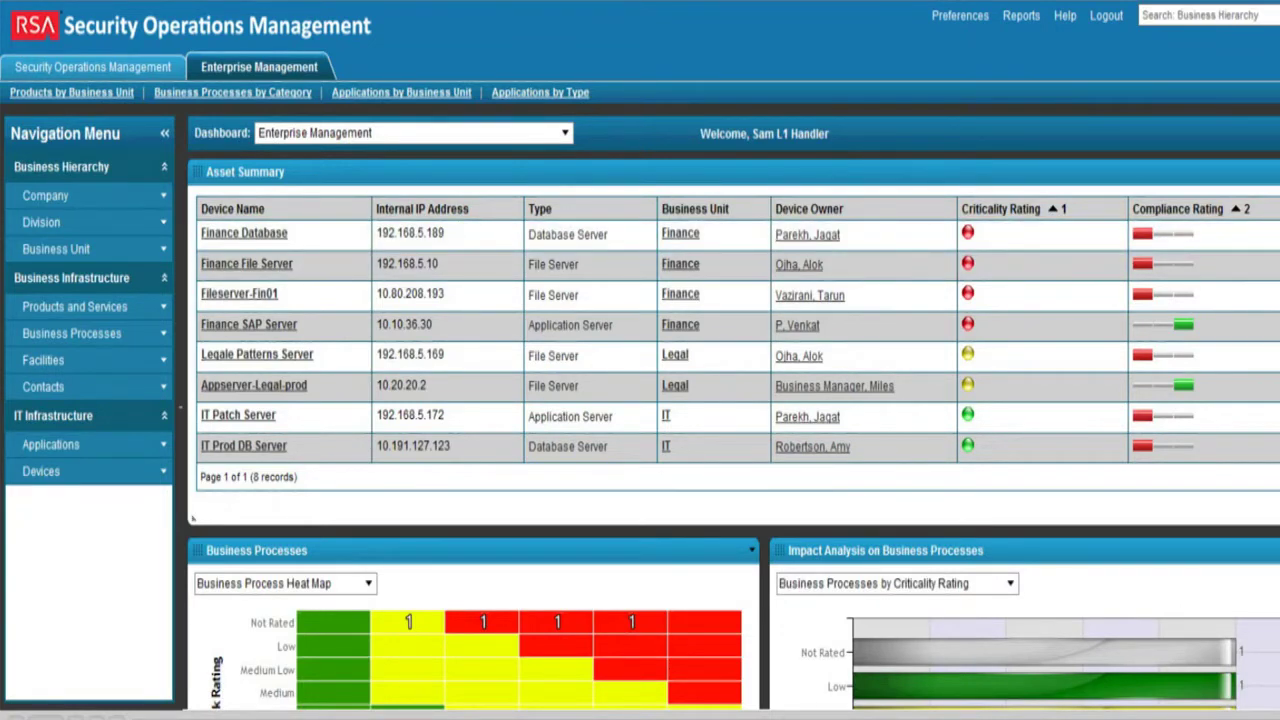
# Step: Review the Enterprise Management dashboard, and display all security incidents in Security Operations Management
pyautogui.scroll(-3, 193, 517)
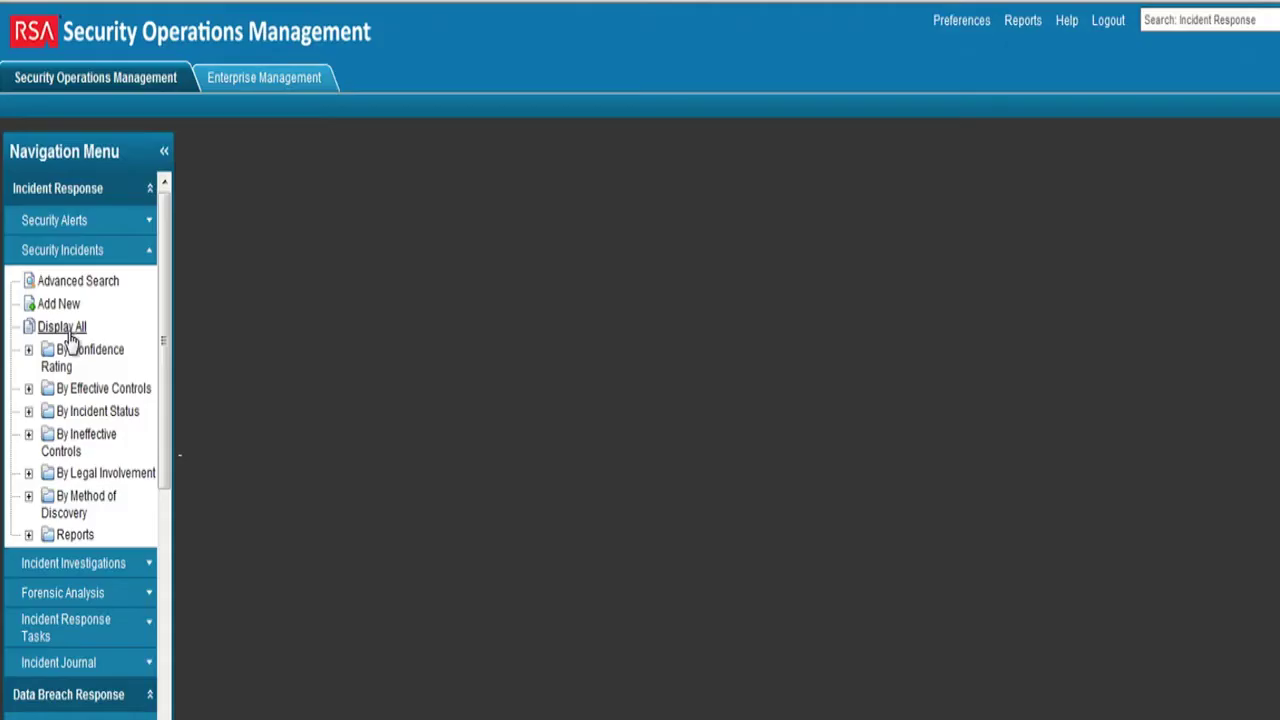
pyautogui.click(68, 334)
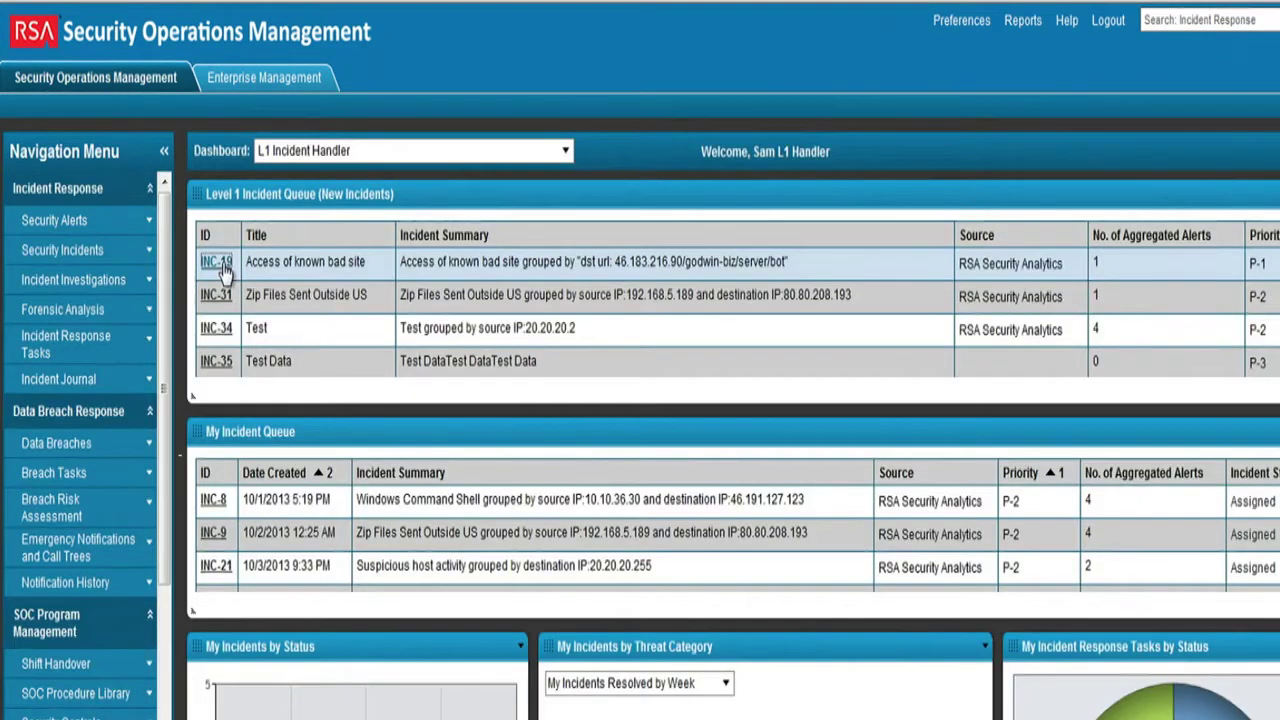
# Step: Open incident INC-19 from the Level 1 Incident Queue for editing
pyautogui.click(217, 262)
pyautogui.click(338, 193)
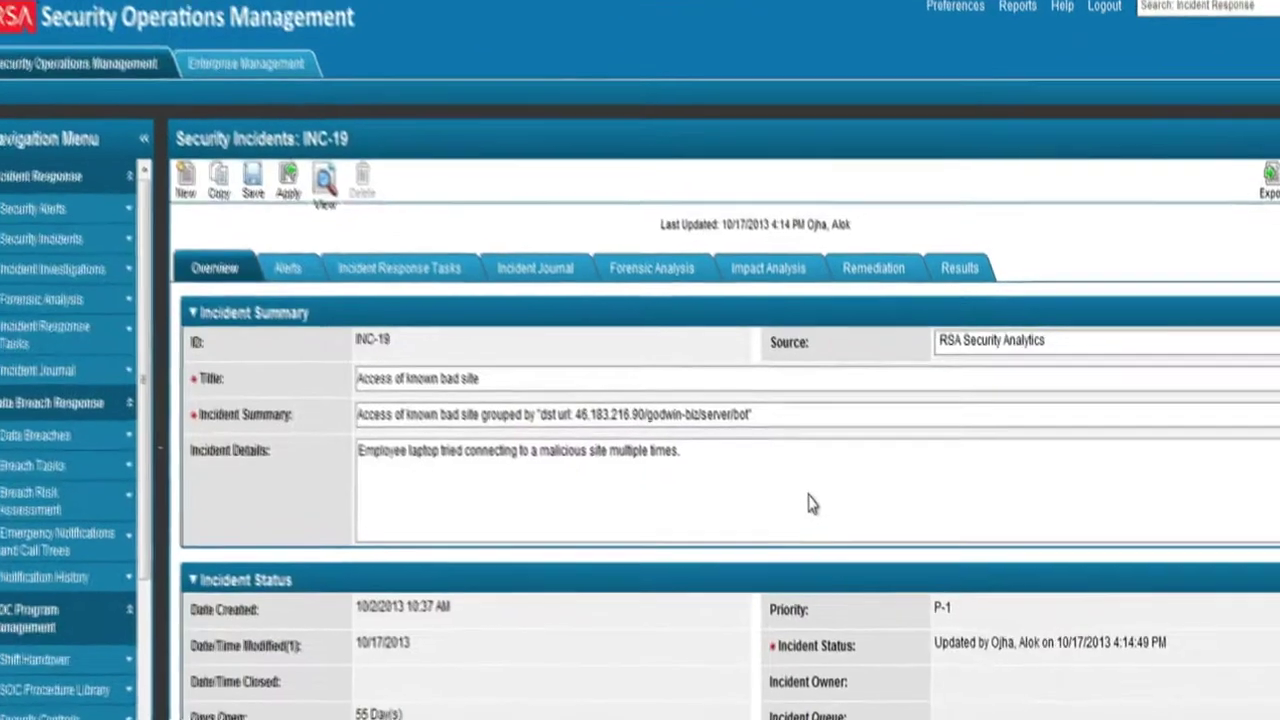
# Step: Set the threat category of incident INC-19 to C2 under Malware
pyautogui.scroll(-3, 735, 447)
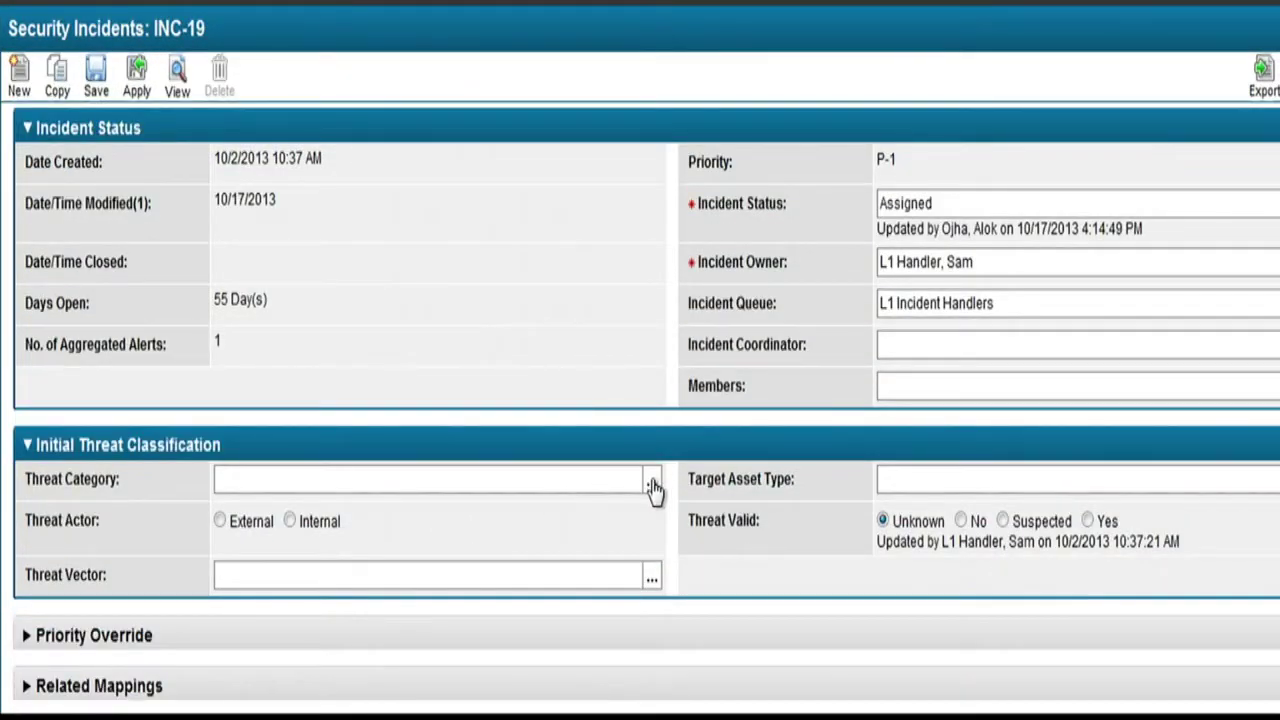
pyautogui.click(651, 483)
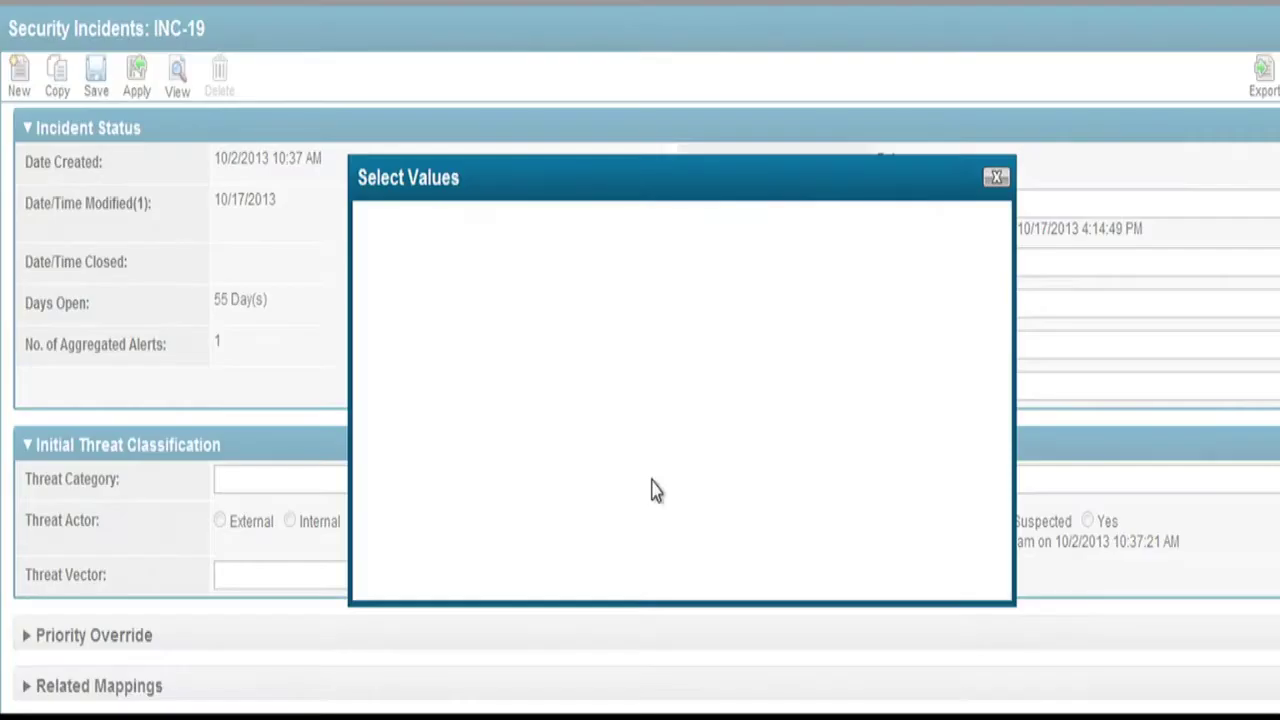
pyautogui.click(394, 398)
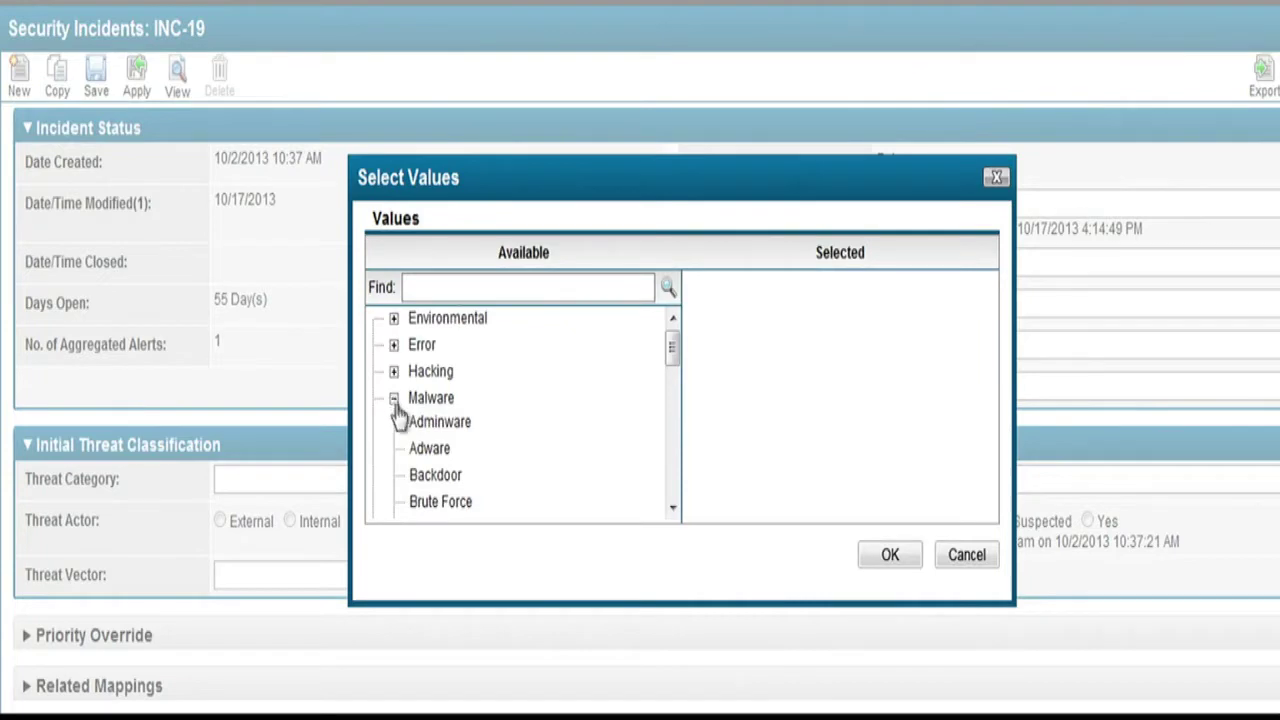
pyautogui.click(672, 510)
pyautogui.click(672, 510)
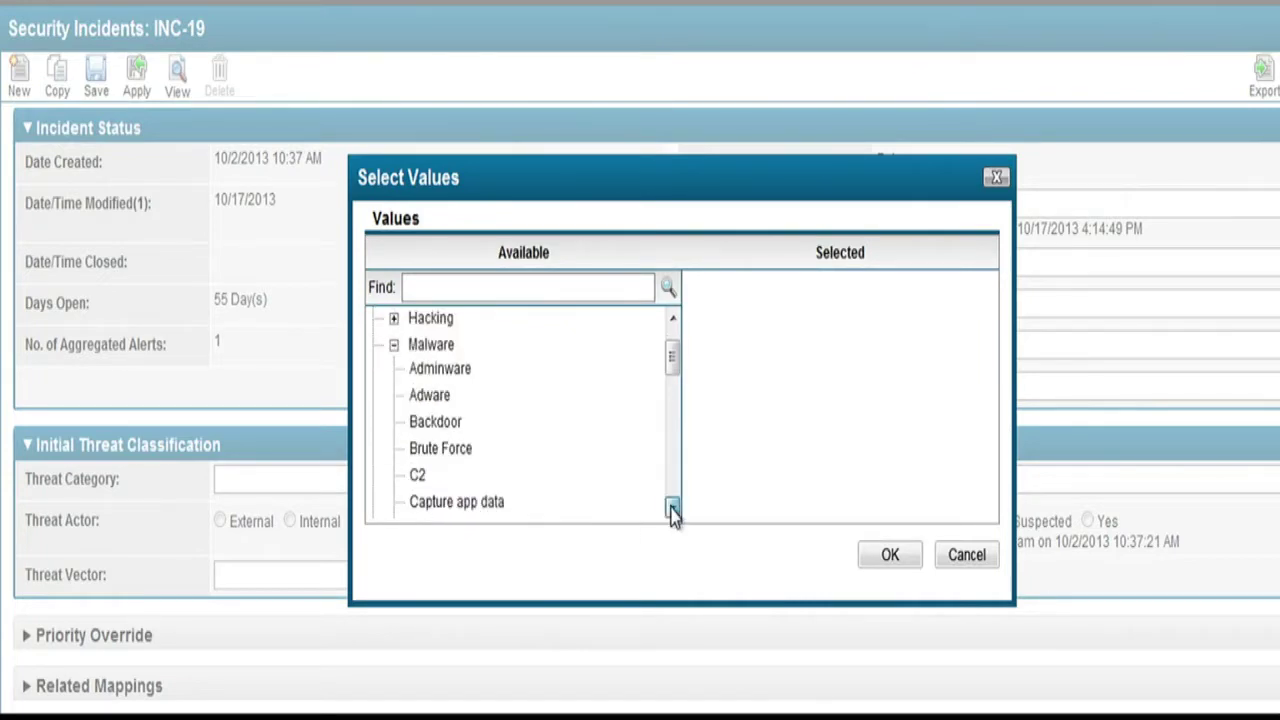
pyautogui.click(884, 566)
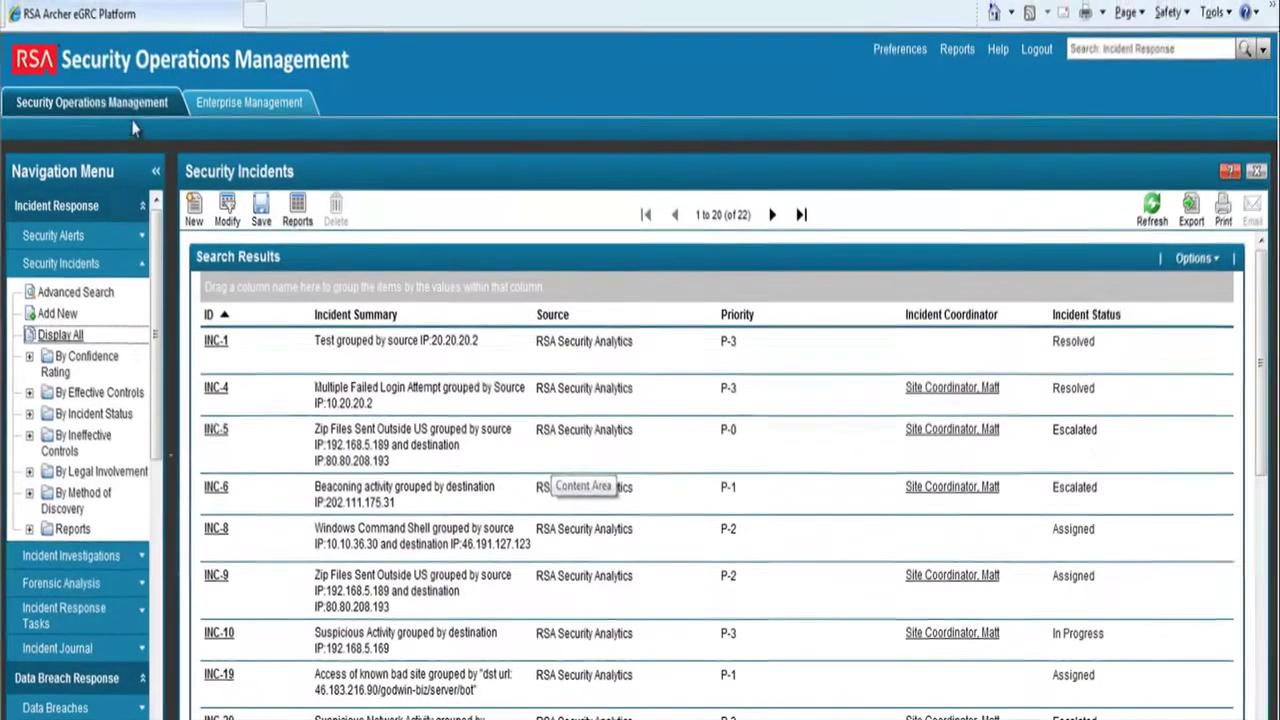
# Step: Return to the L1 Incident Handler dashboard, open incident INC-19 from My Incident Queue and show its incident journal
pyautogui.click(133, 104)
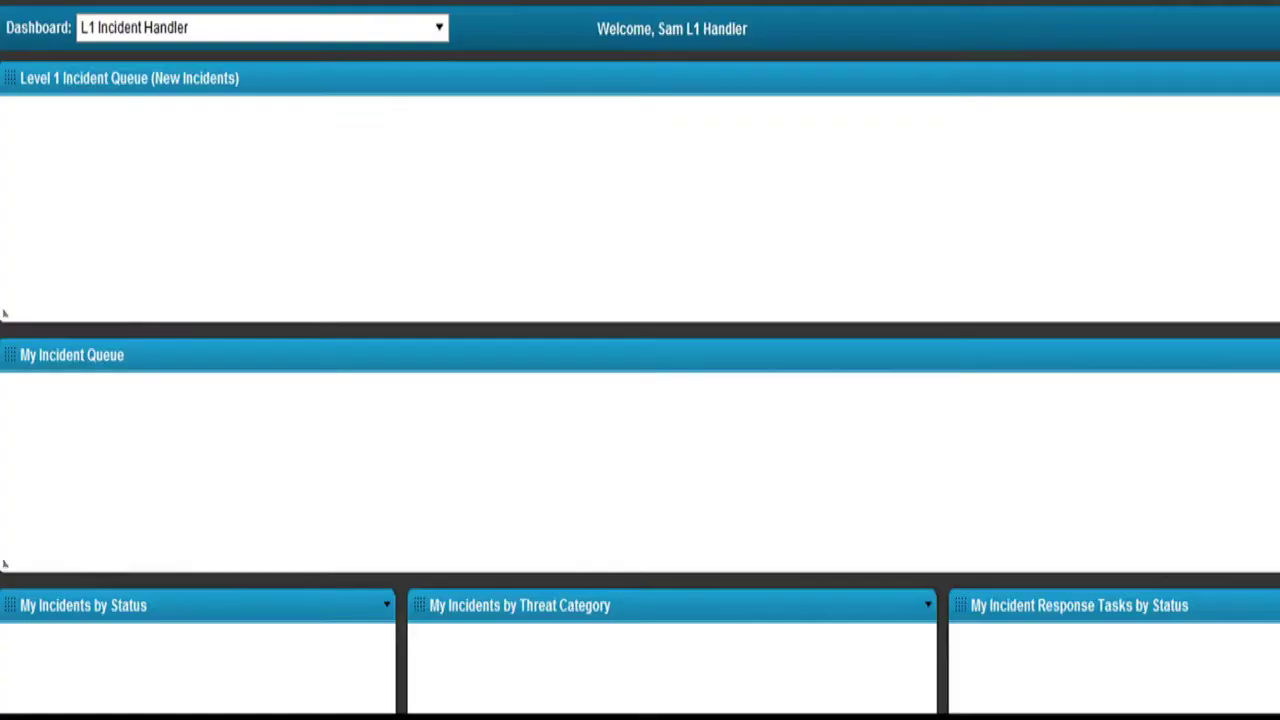
pyautogui.click(205, 496)
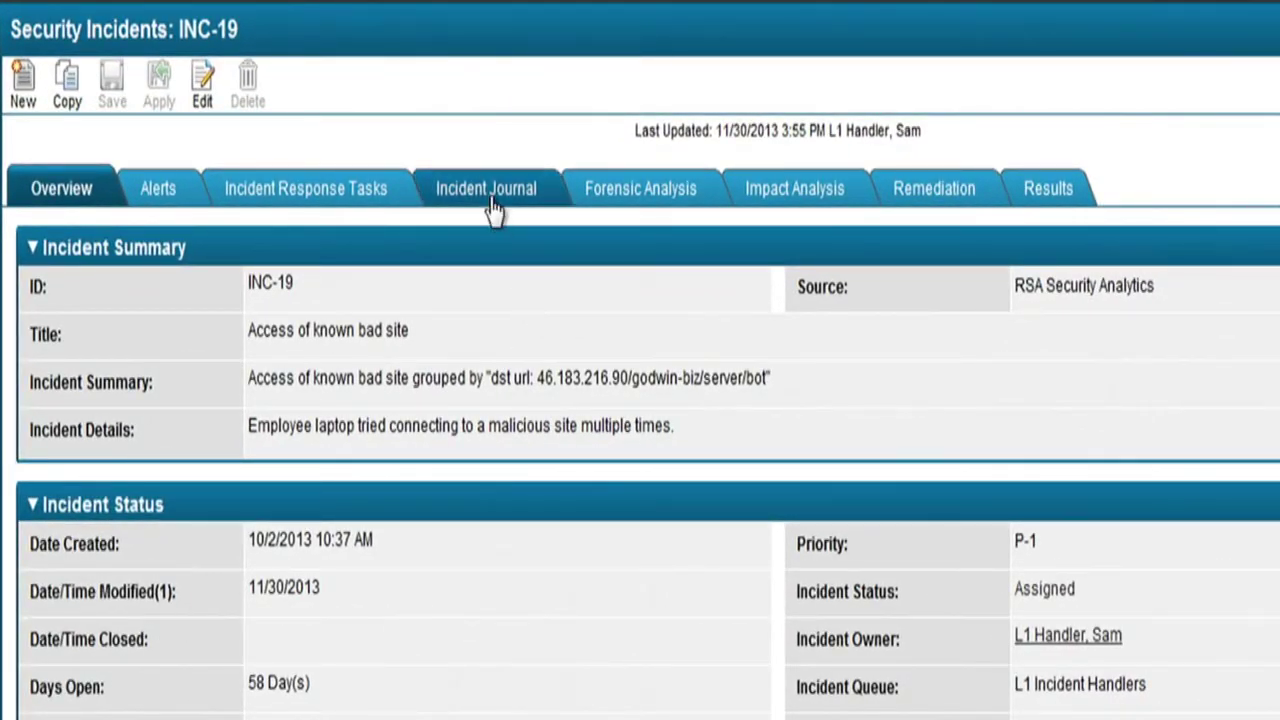
pyautogui.click(493, 210)
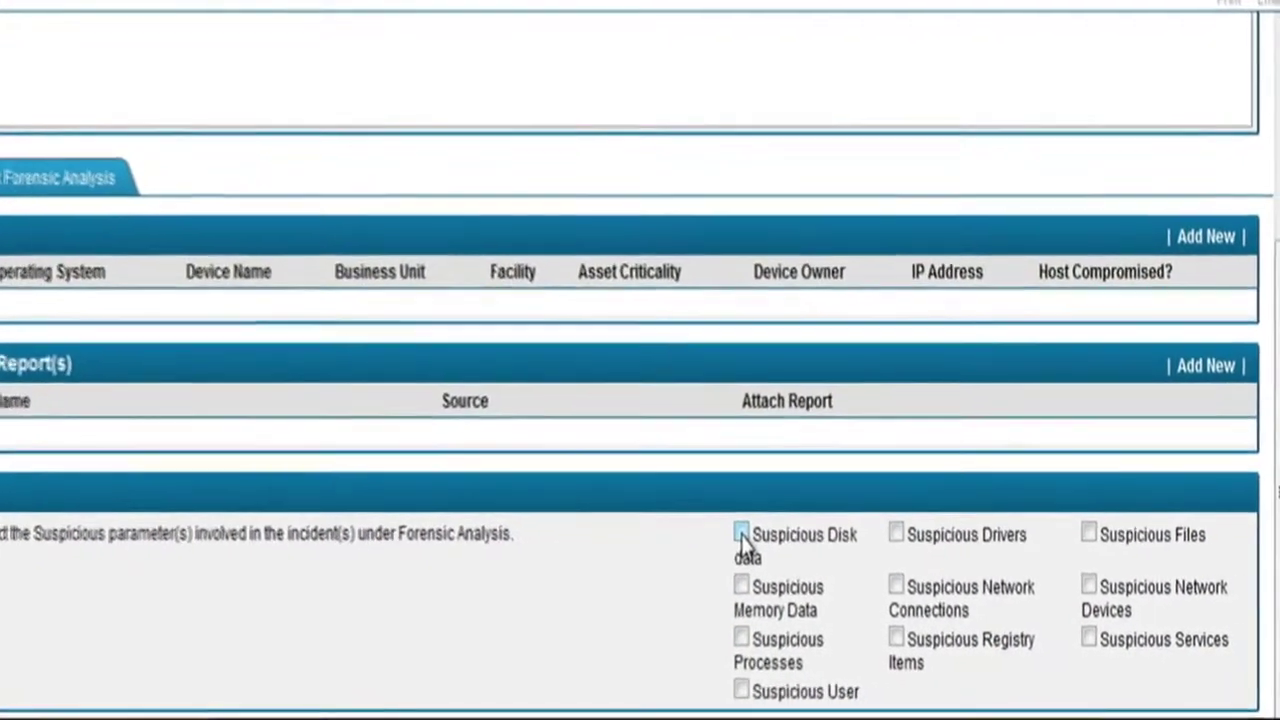
# Step: Mark Suspicious Disk data, Memory Data, Network Devices and Network Connections as suspicious parameters in the new forensic analysis record
pyautogui.click(741, 534)
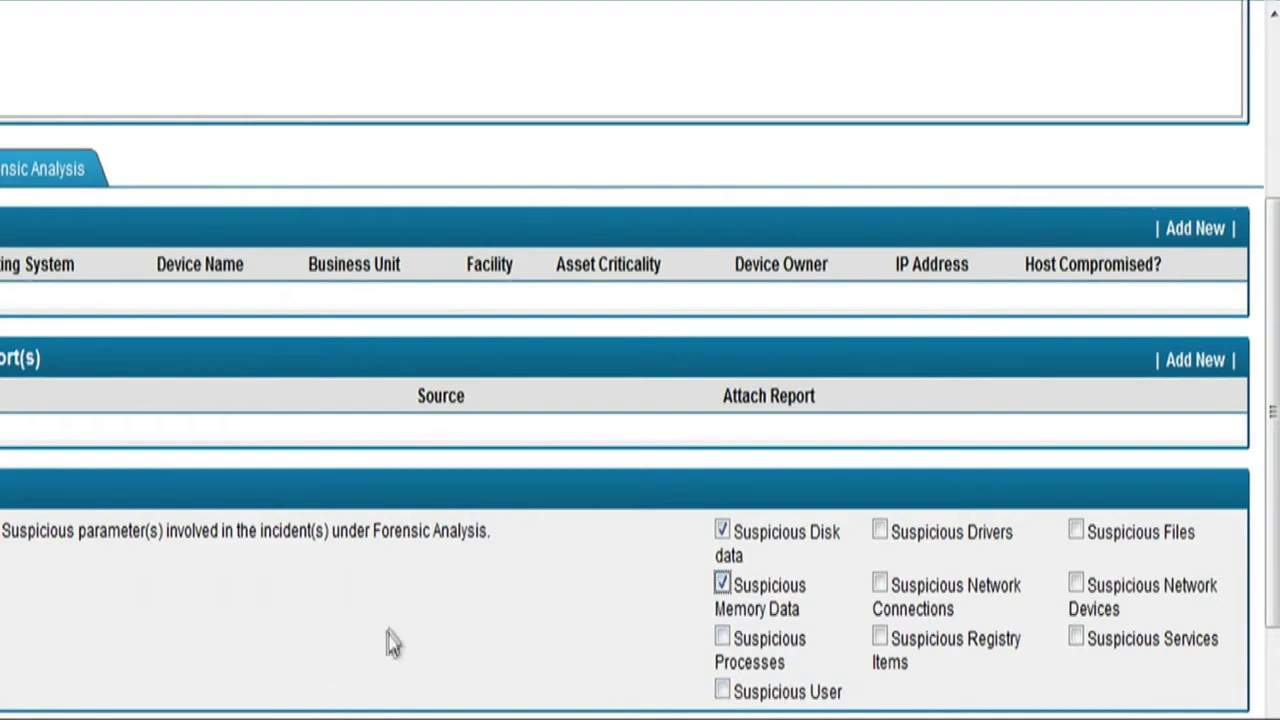
pyautogui.scroll(-1, 388, 645)
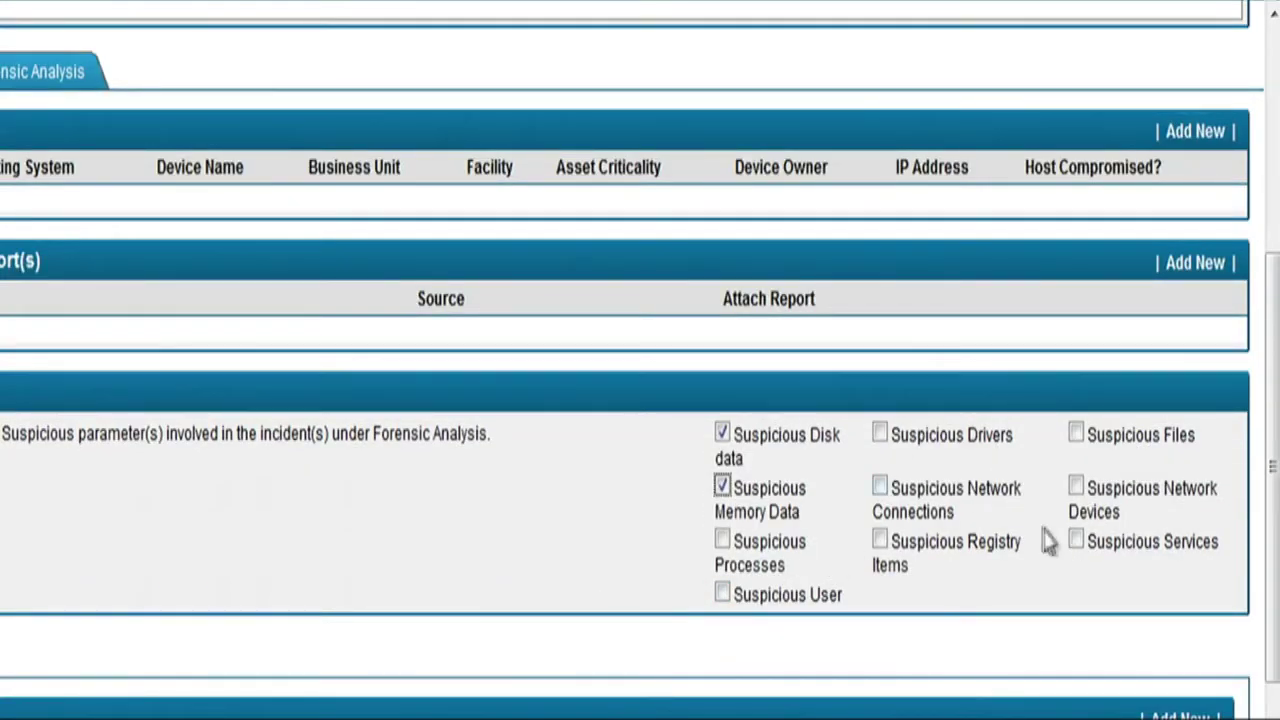
pyautogui.click(1076, 489)
pyautogui.scroll(-1, 643, 598)
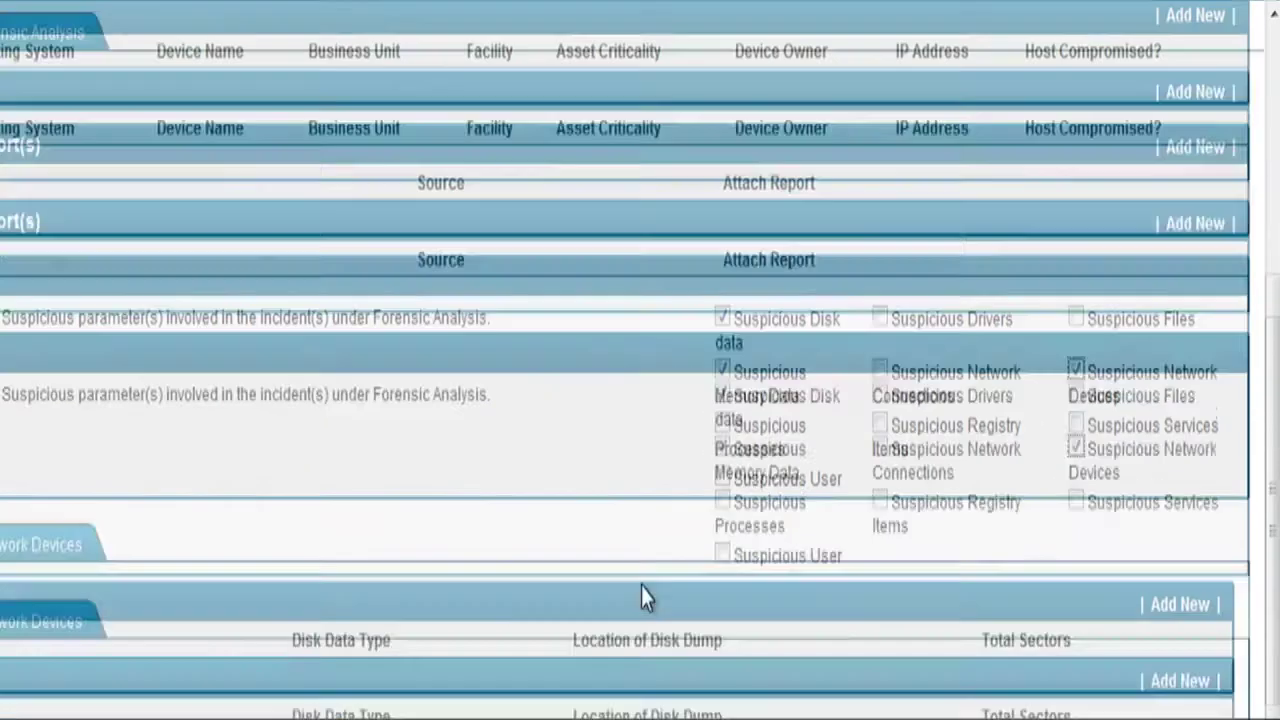
pyautogui.click(880, 373)
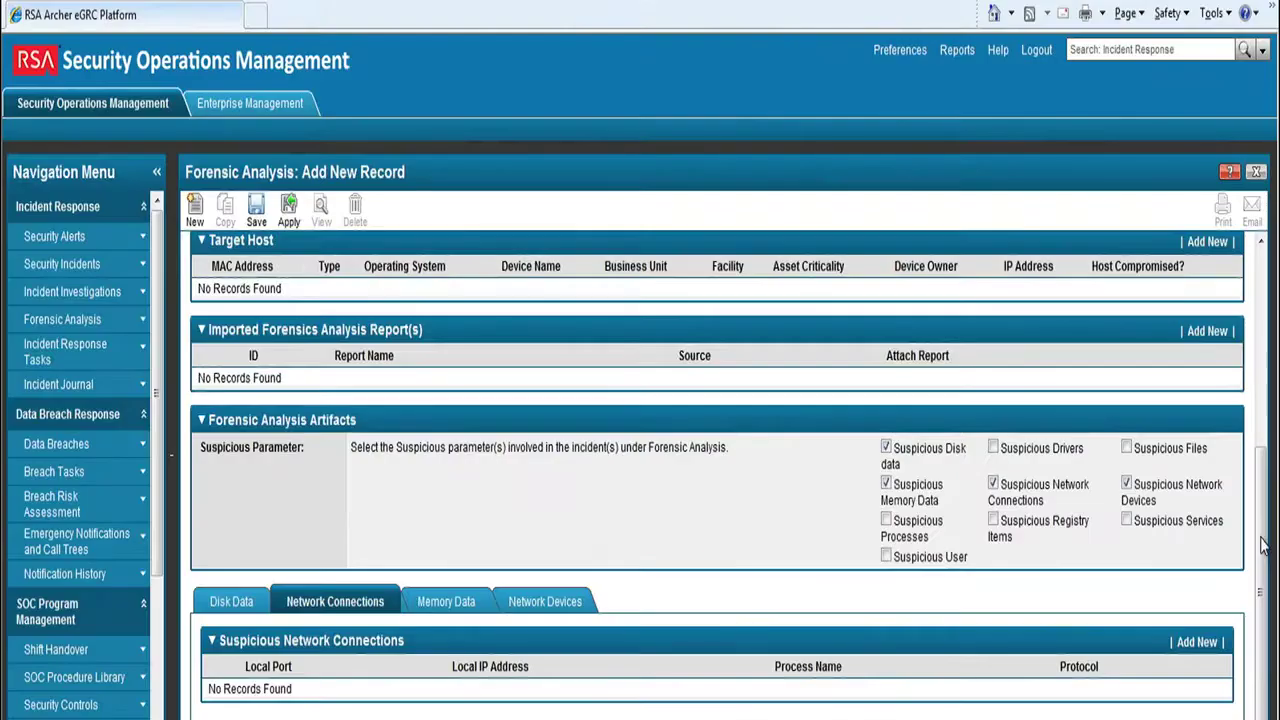
pyautogui.scroll(3, 1273, 42)
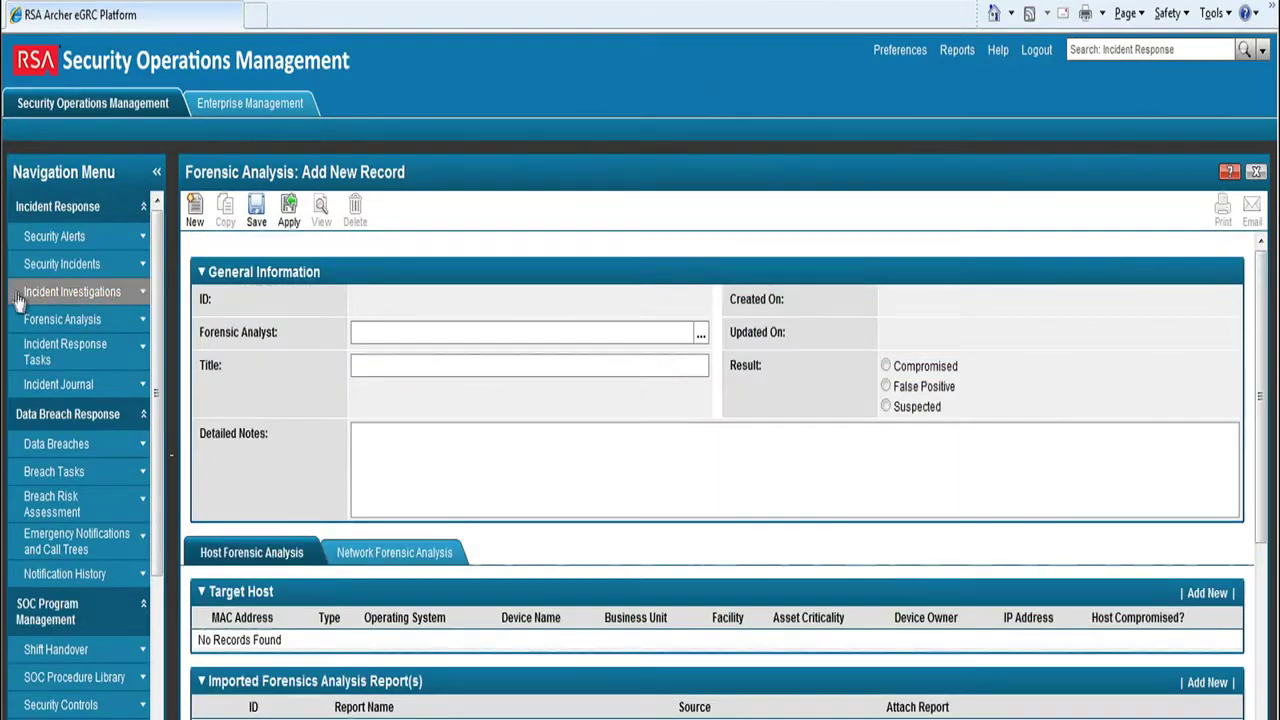
# Step: Display the full list of security incidents
pyautogui.click(64, 268)
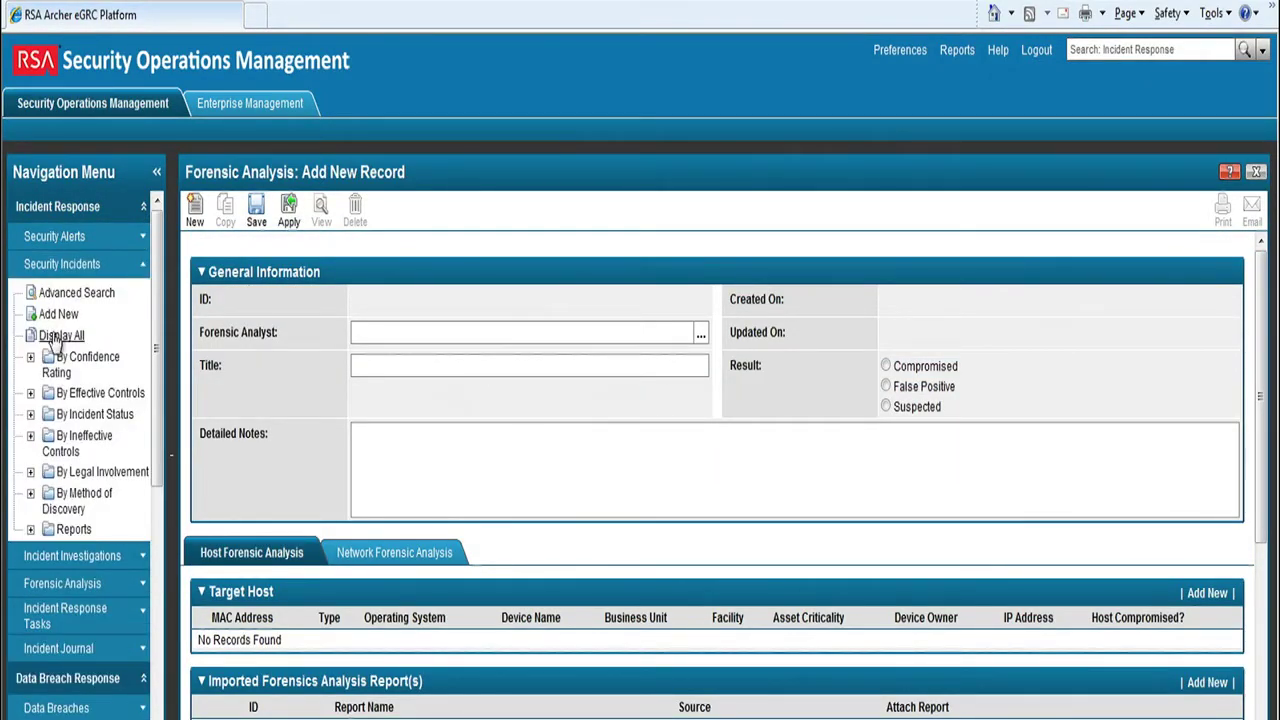
pyautogui.click(60, 335)
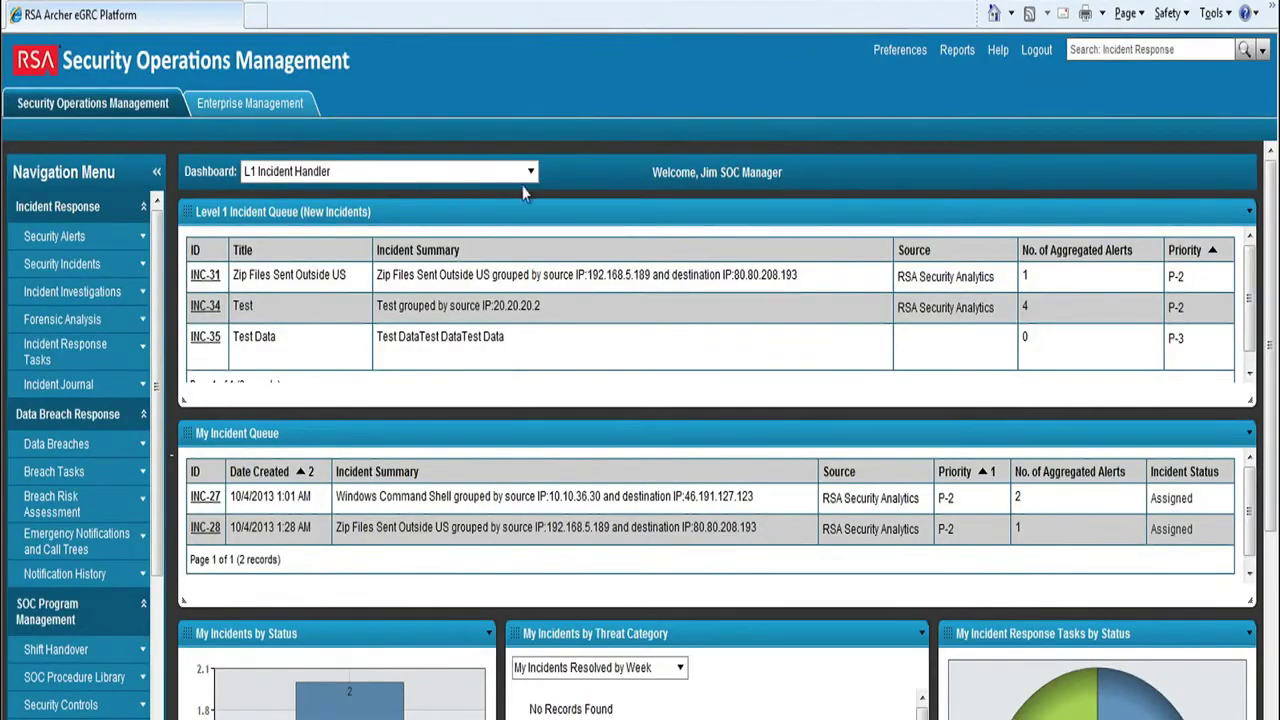
# Step: Switch the dashboard from L1 Incident Handler to SOC Manager, and open finding FND-1 from the findings list
pyautogui.click(531, 172)
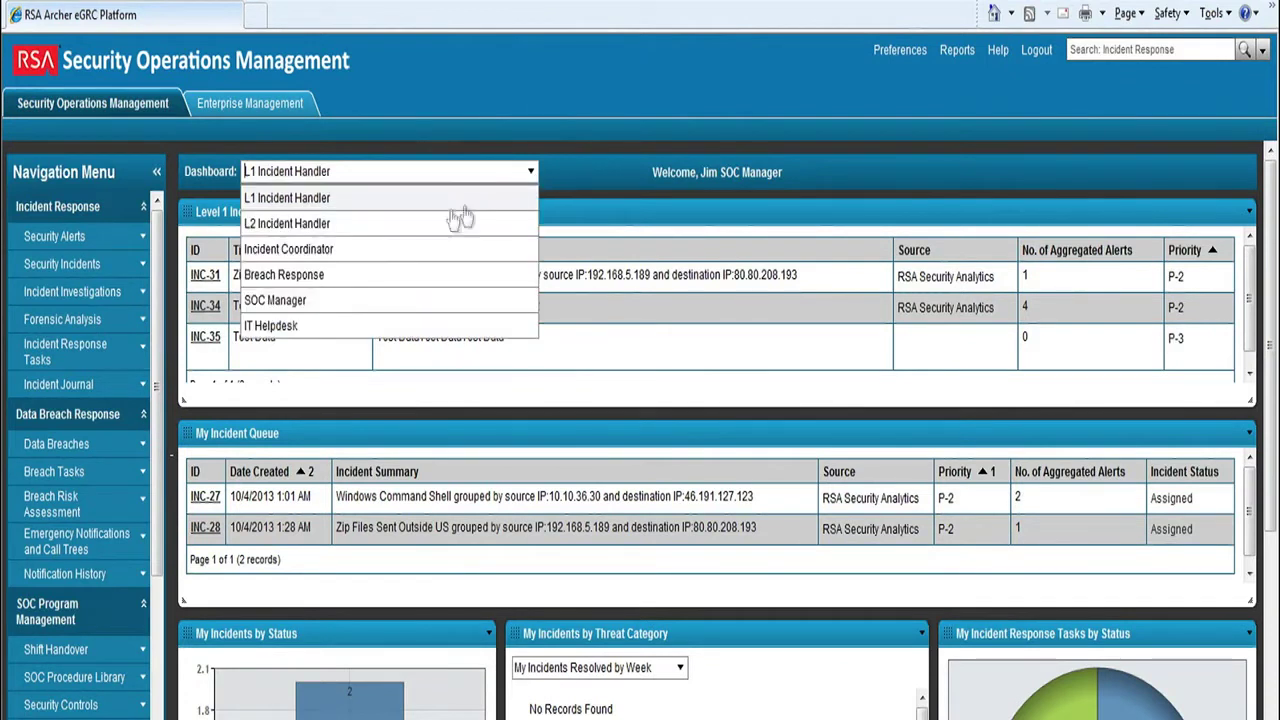
pyautogui.click(290, 301)
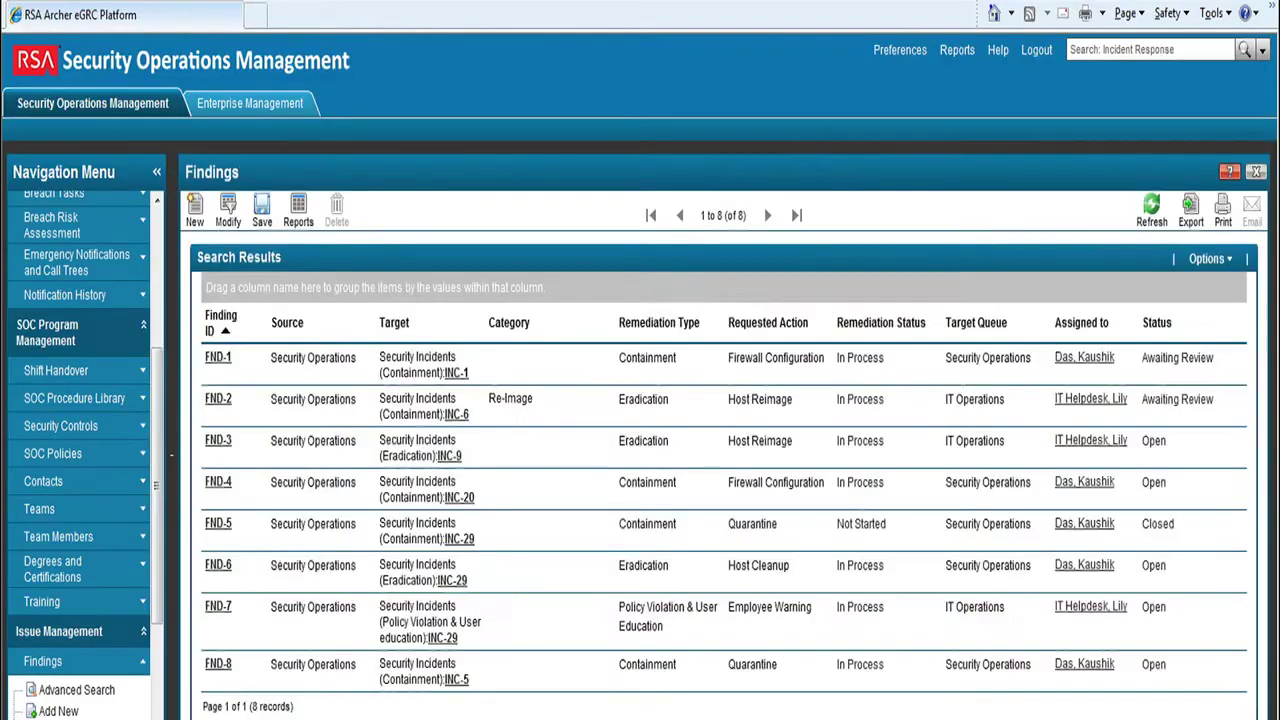
pyautogui.click(218, 358)
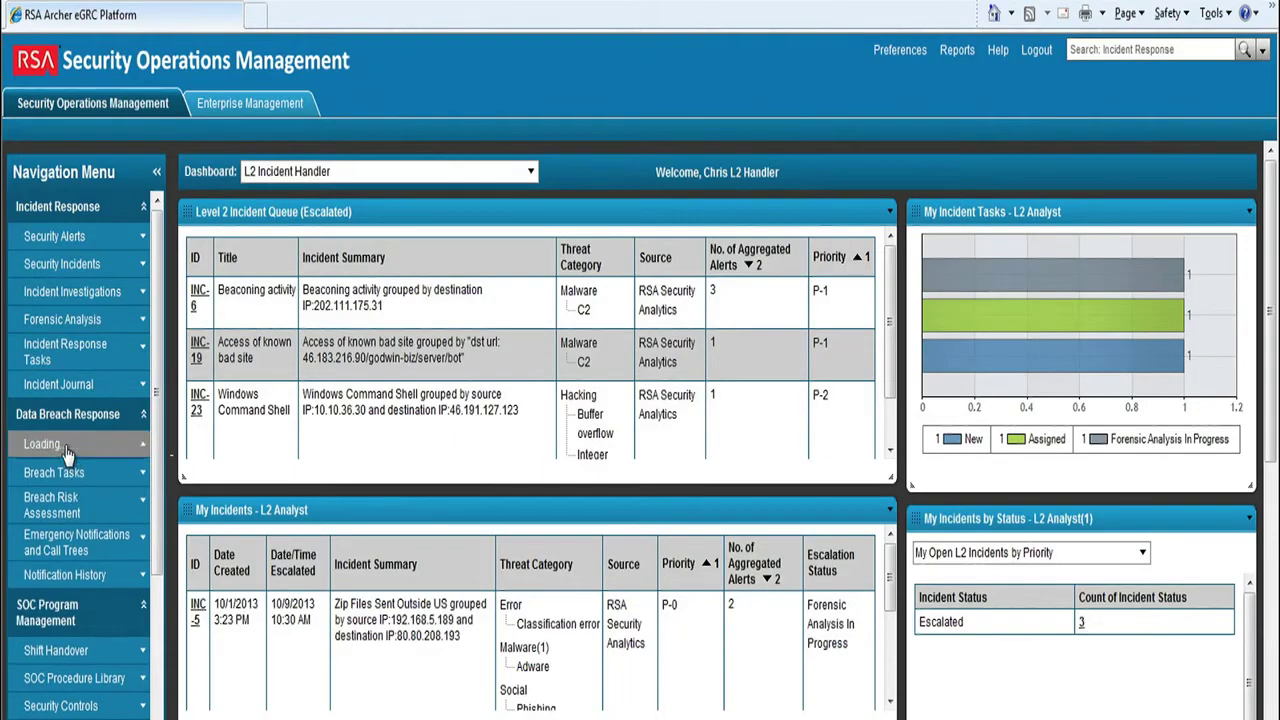
# Step: Display all data breach records under Data Breach Response
pyautogui.click(68, 453)
pyautogui.click(68, 520)
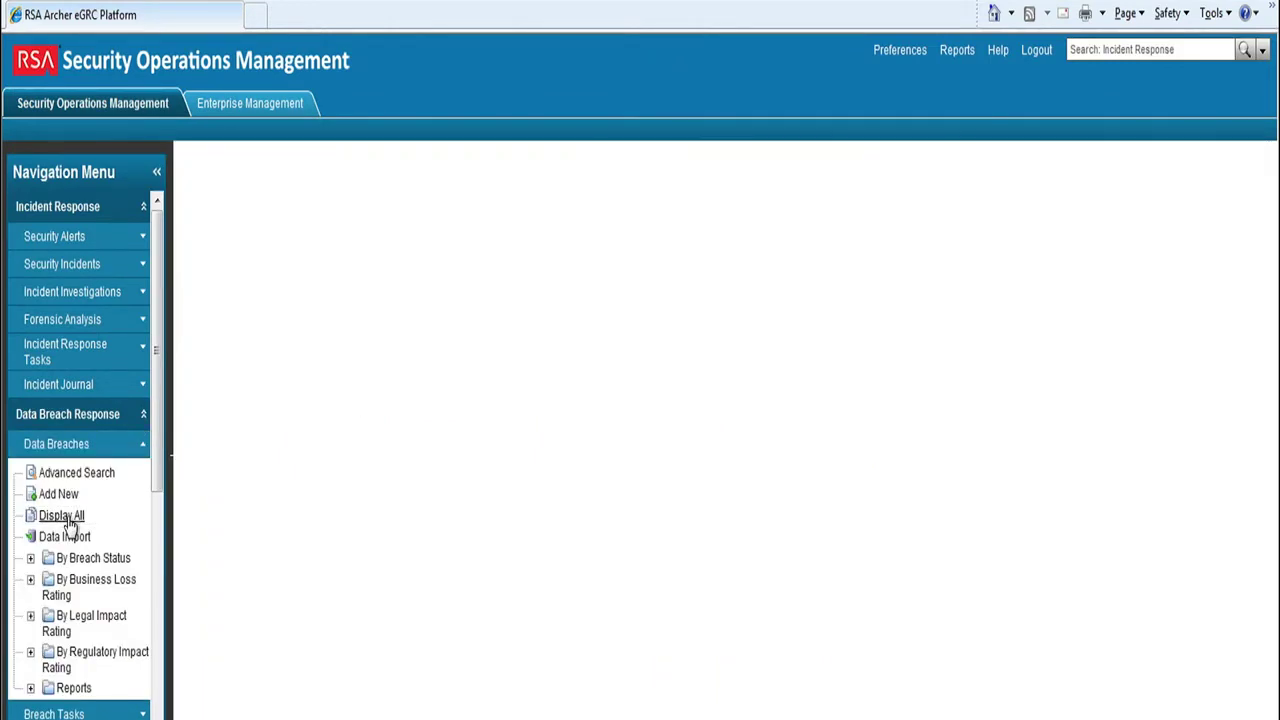